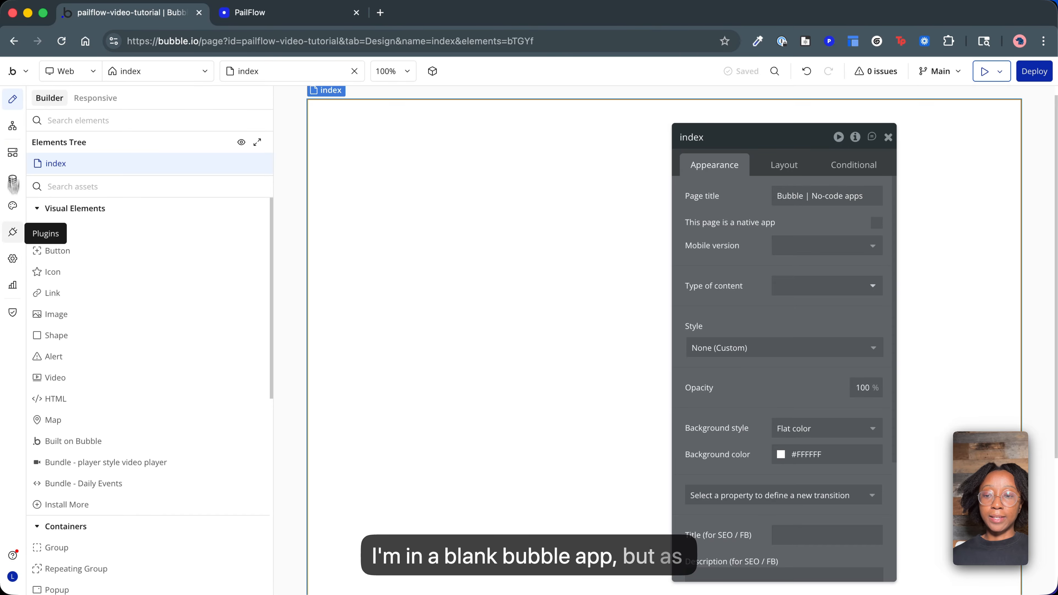
Check the installed plugins in Bubble, and switch to PailFlow to view the dashboard's API key management page.
left_click(12, 232)
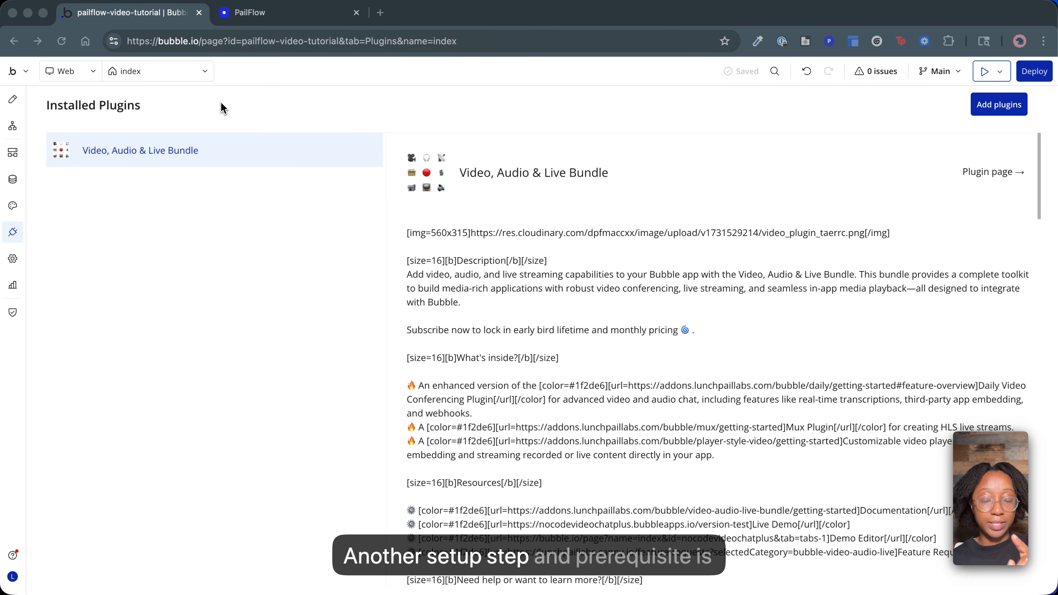
left_click(269, 13)
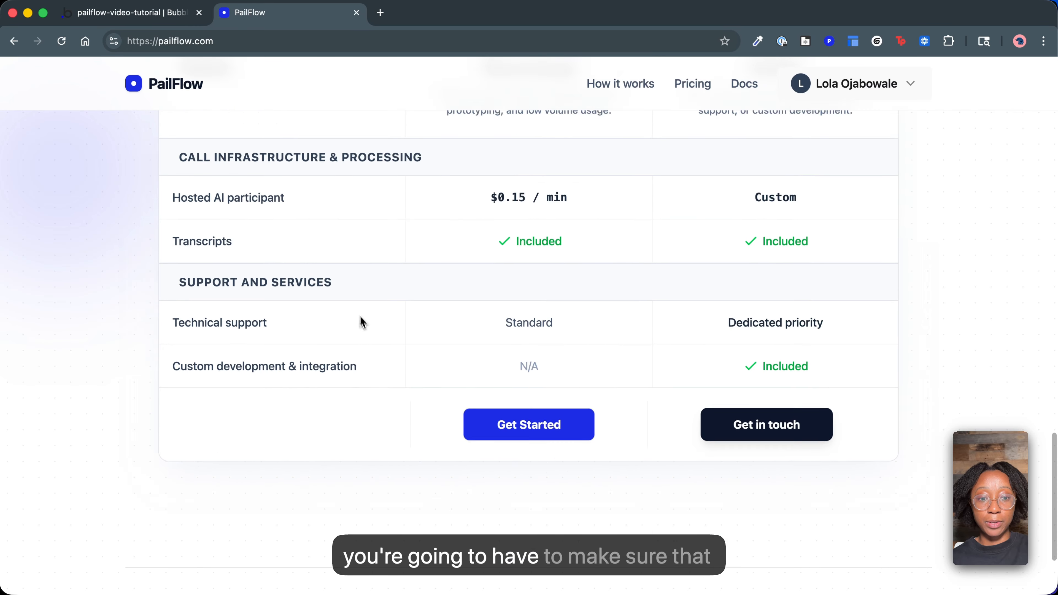
scroll(361, 323, "up", 20)
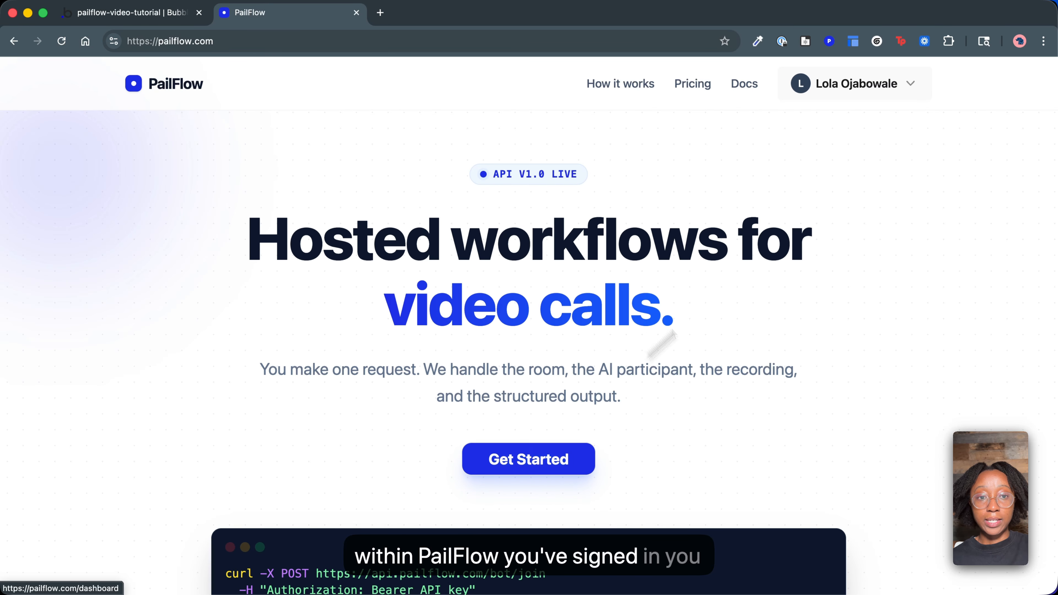
left_click(500, 459)
left_click(829, 246)
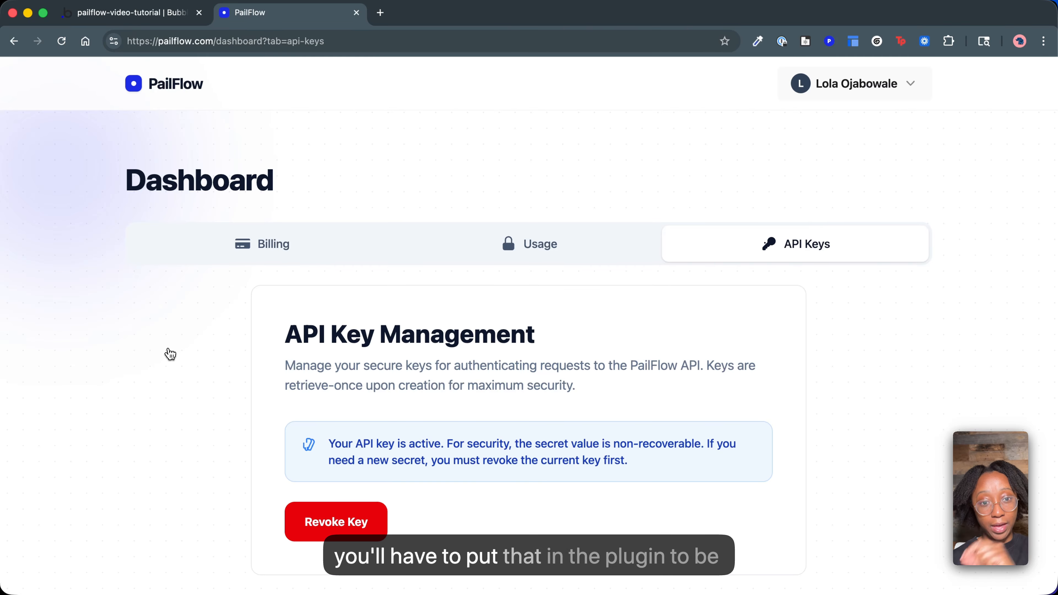
Switch back to the Bubble editor and set the index page's container layout to Column with centered alignment.
left_click(125, 16)
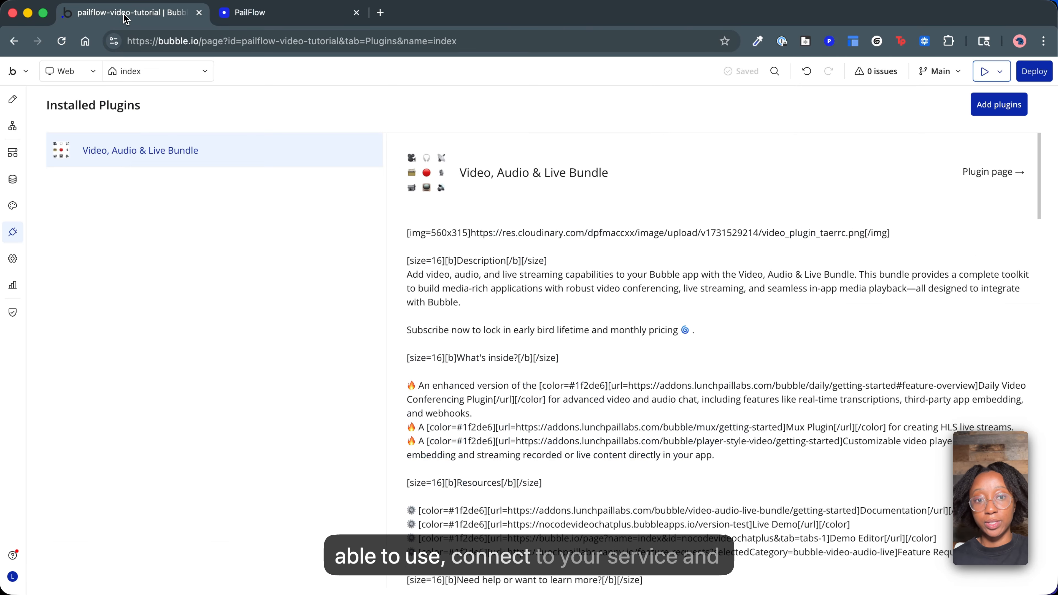
left_click(12, 102)
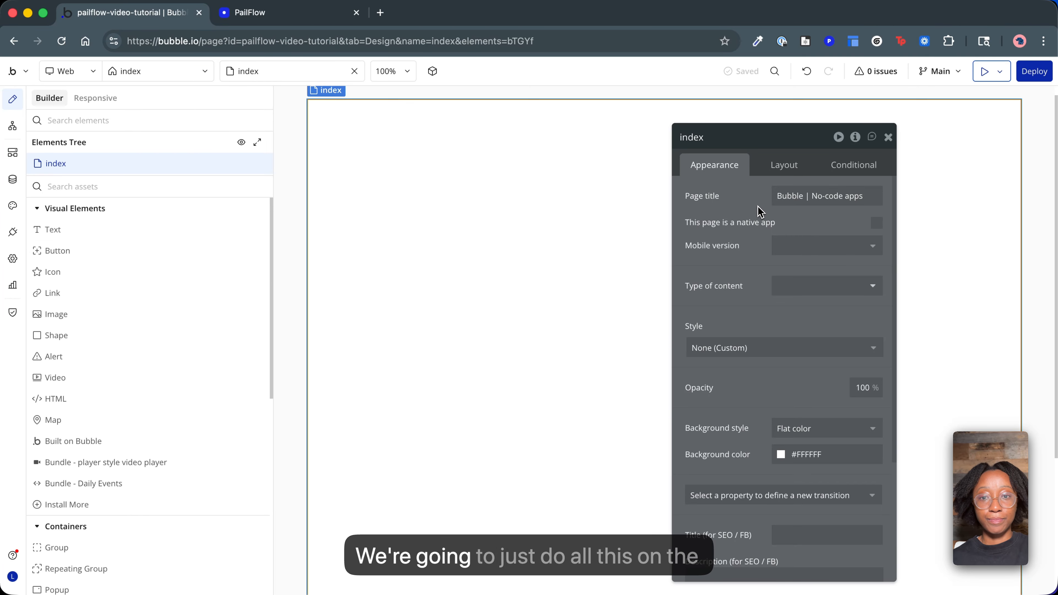
left_click(779, 168)
left_click(794, 197)
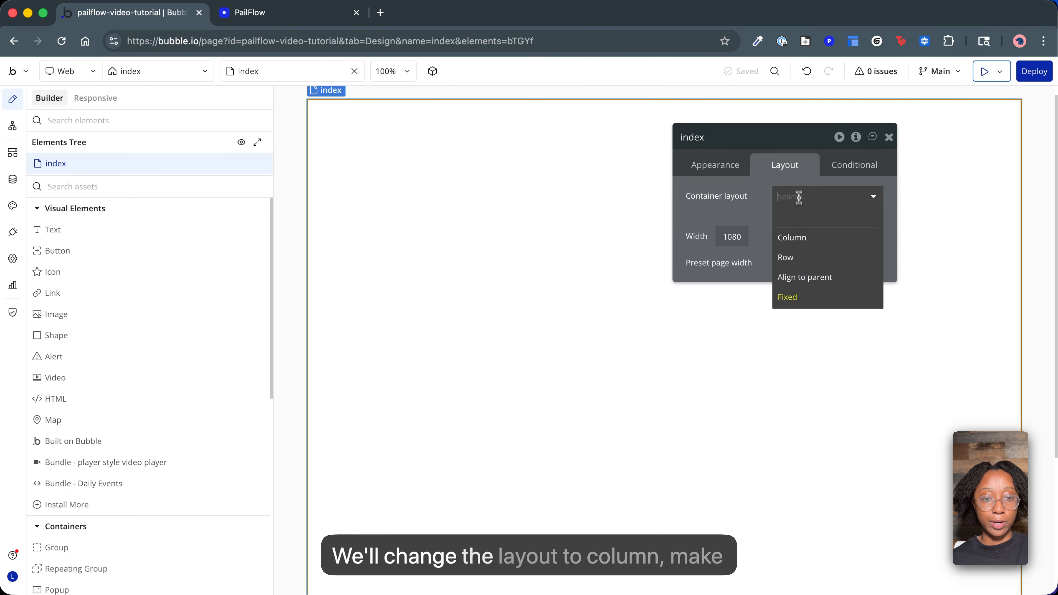
left_click(804, 239)
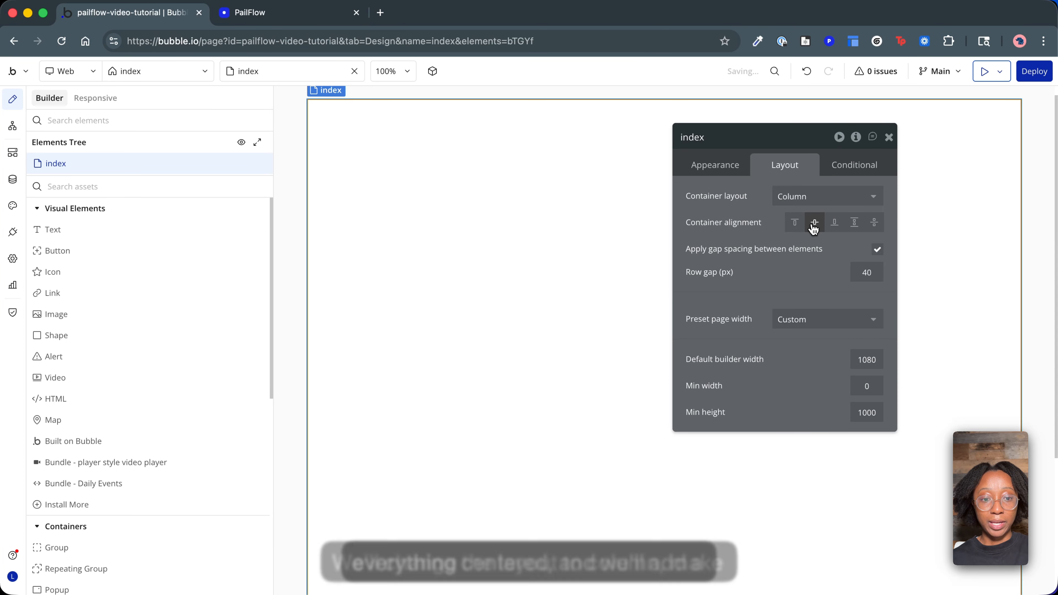
Add a button to the index page and label it "start bot and join room".
left_click(127, 252)
left_click(580, 231)
left_click(822, 196)
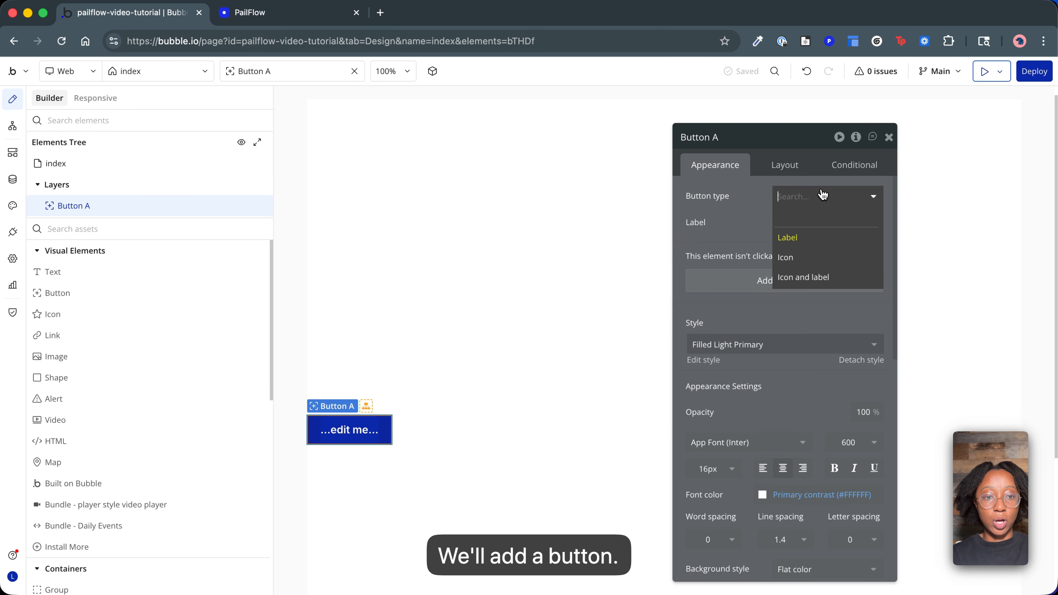
left_click(720, 211)
left_click(824, 223)
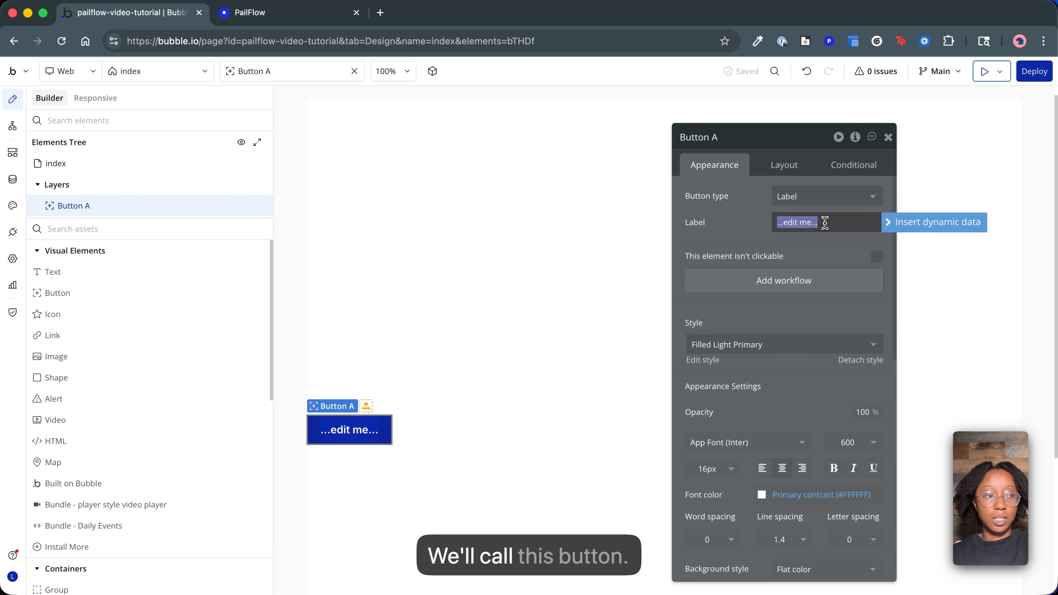
type("start")
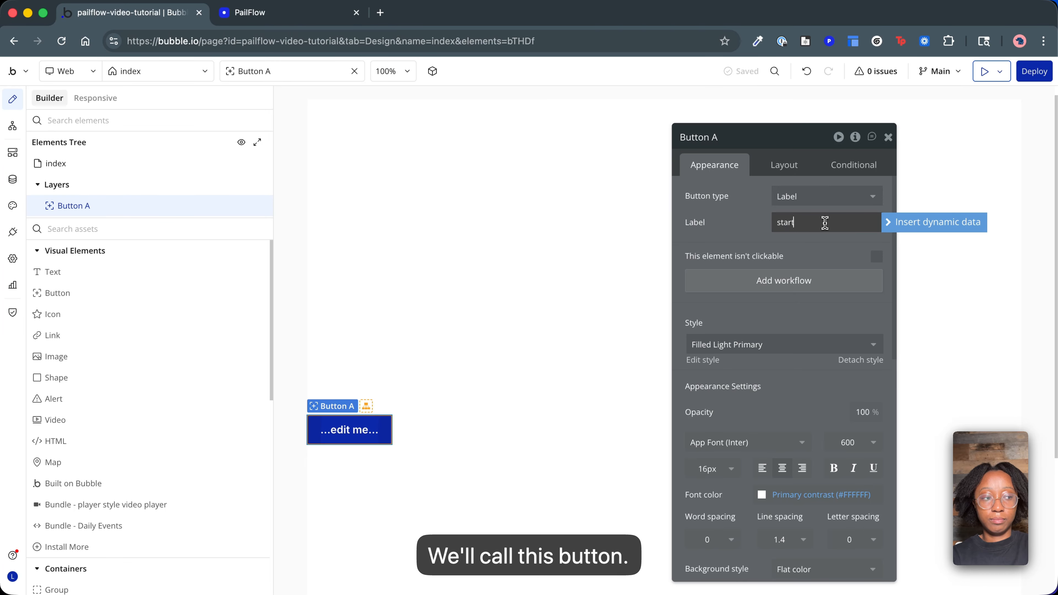
type(" bot and join room")
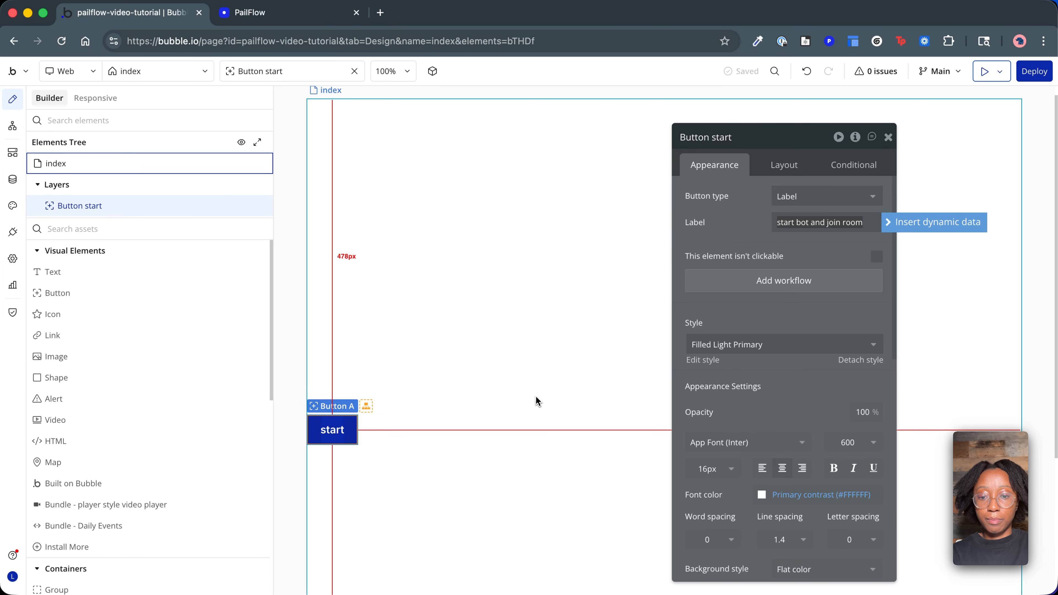
left_click(537, 400)
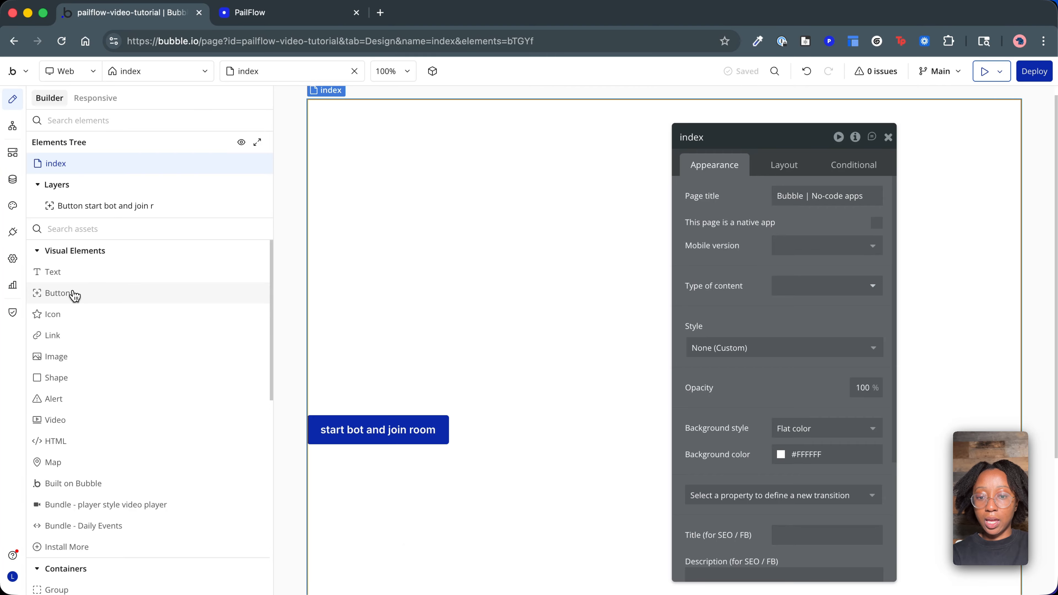
Add a second button below the first one and label it "view transcript".
left_click_drag(73, 295, 368, 451)
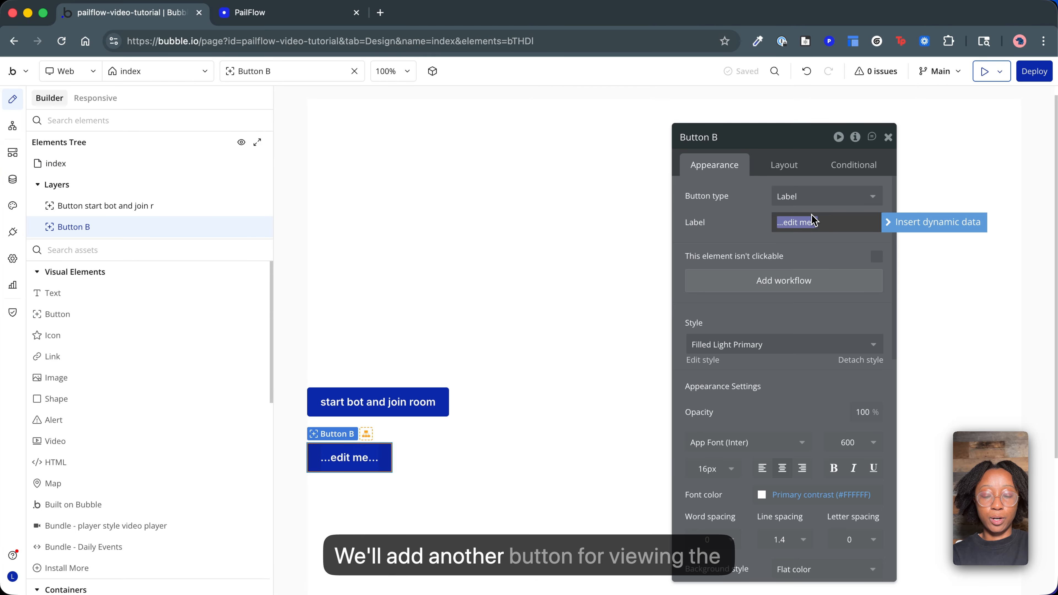
type("view transcript")
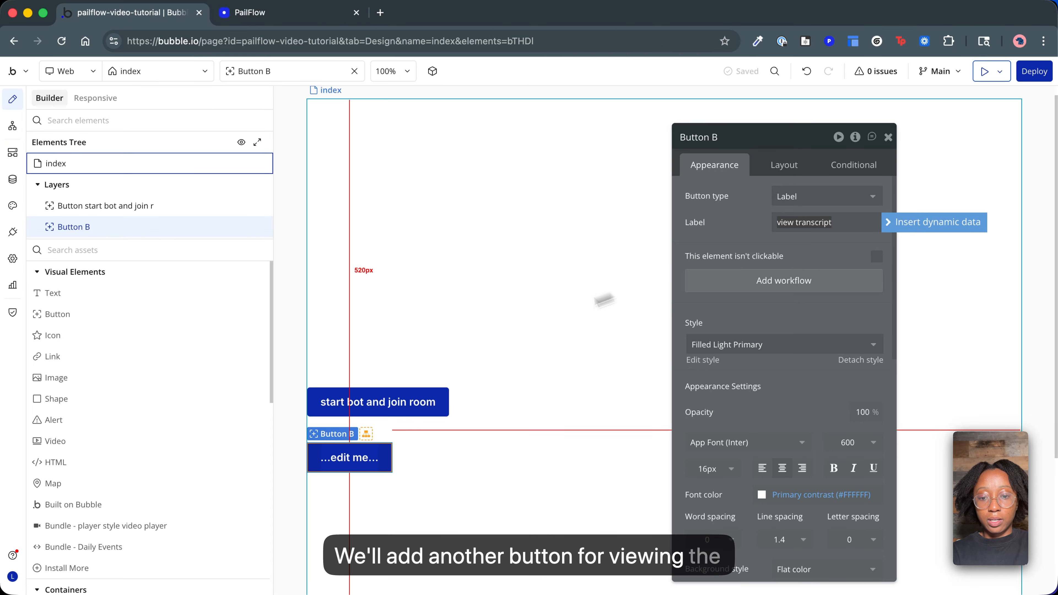
left_click(503, 335)
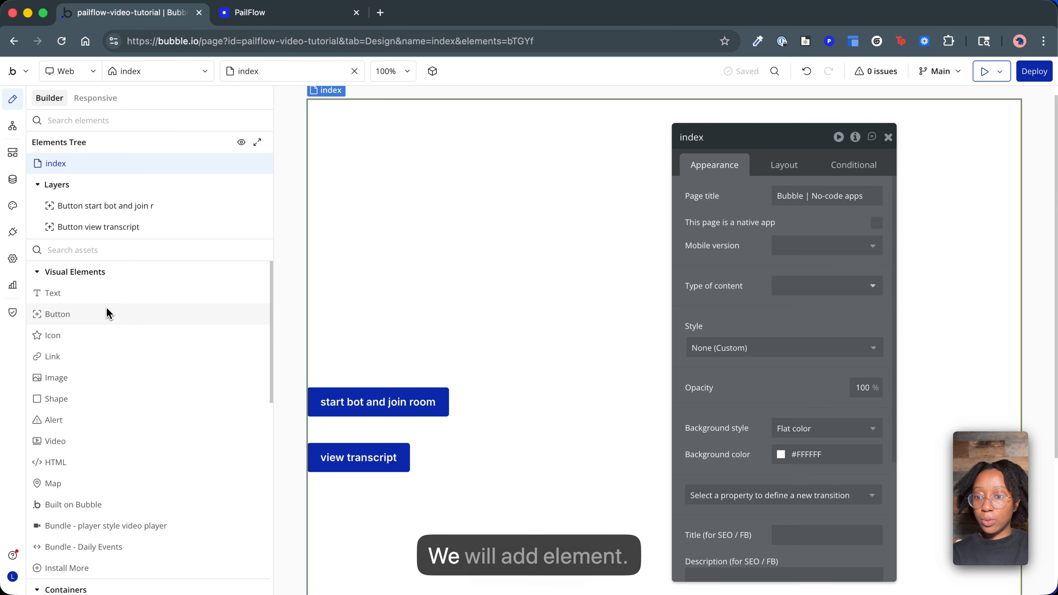
Add a text element to the page, clear its placeholder text and name the element "Text transcript".
left_click(84, 249)
type("te")
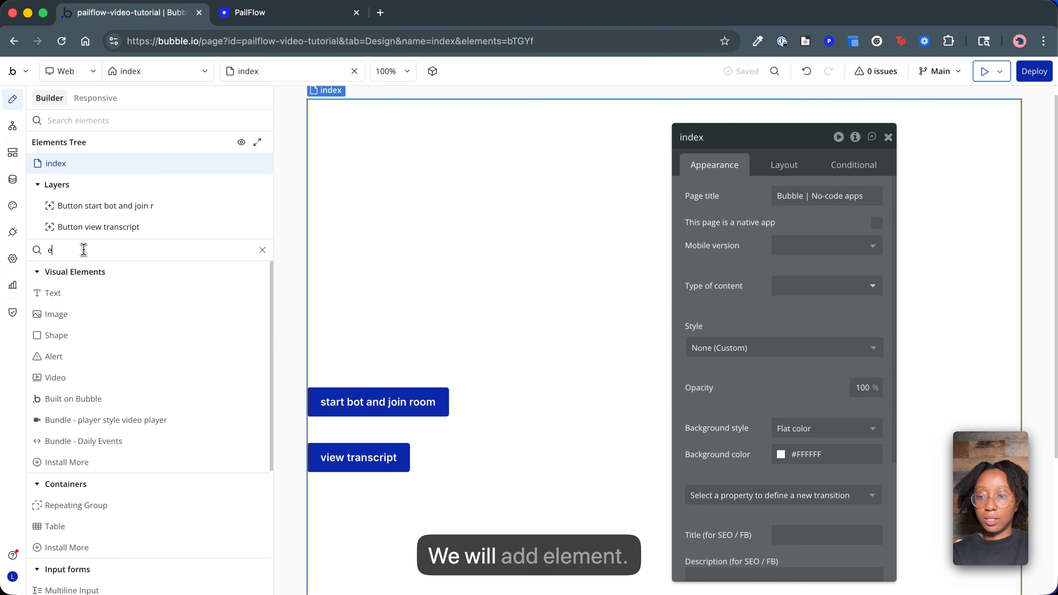
left_click_drag(53, 292, 394, 283)
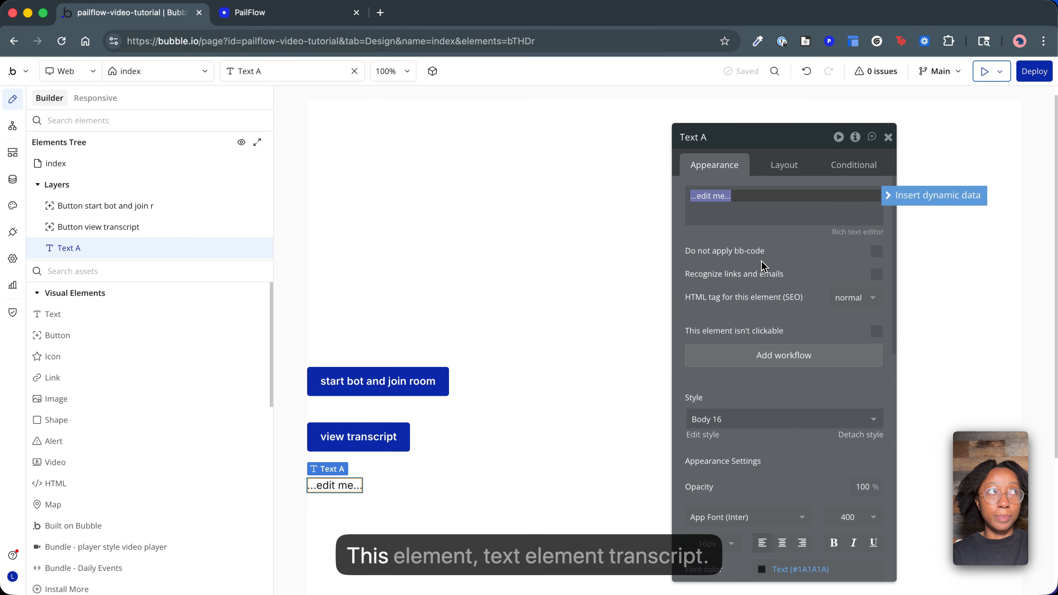
key("BackSpace")
left_click(713, 141)
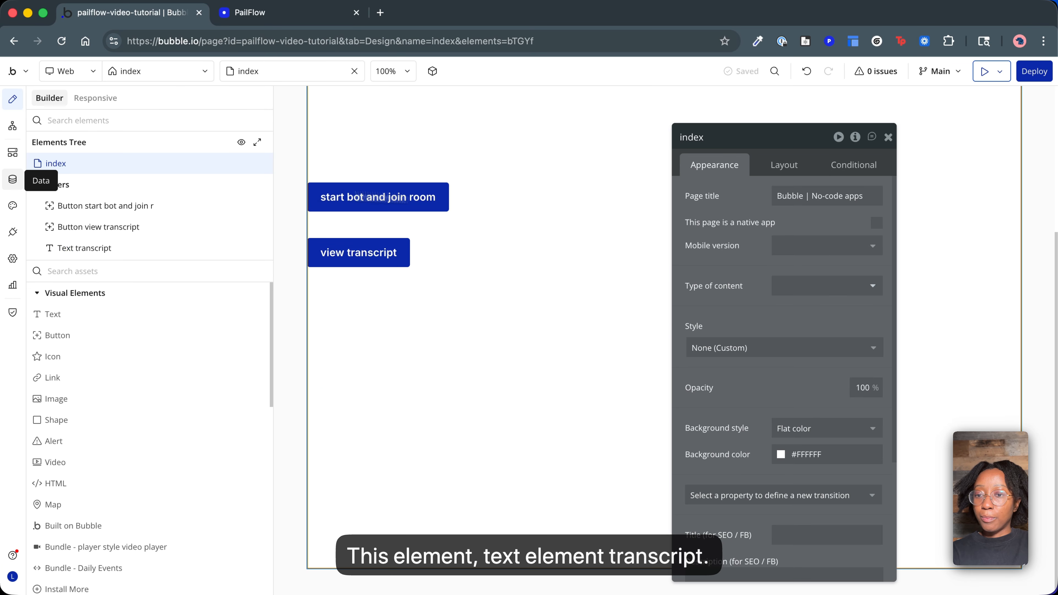
Create a new data type named "transcript" in the app's database.
left_click(14, 181)
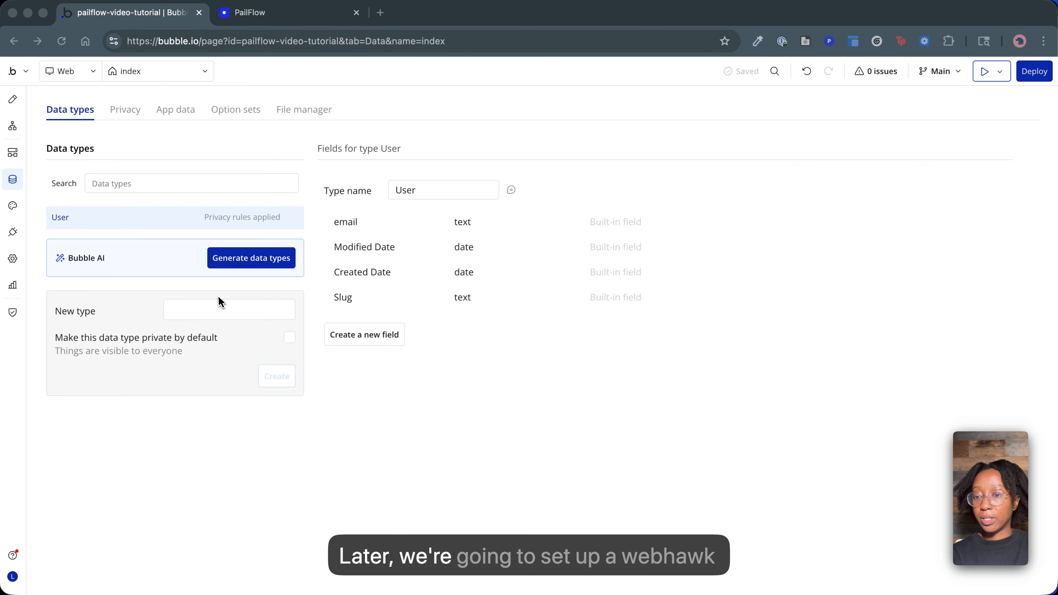
left_click(188, 306)
type("tr")
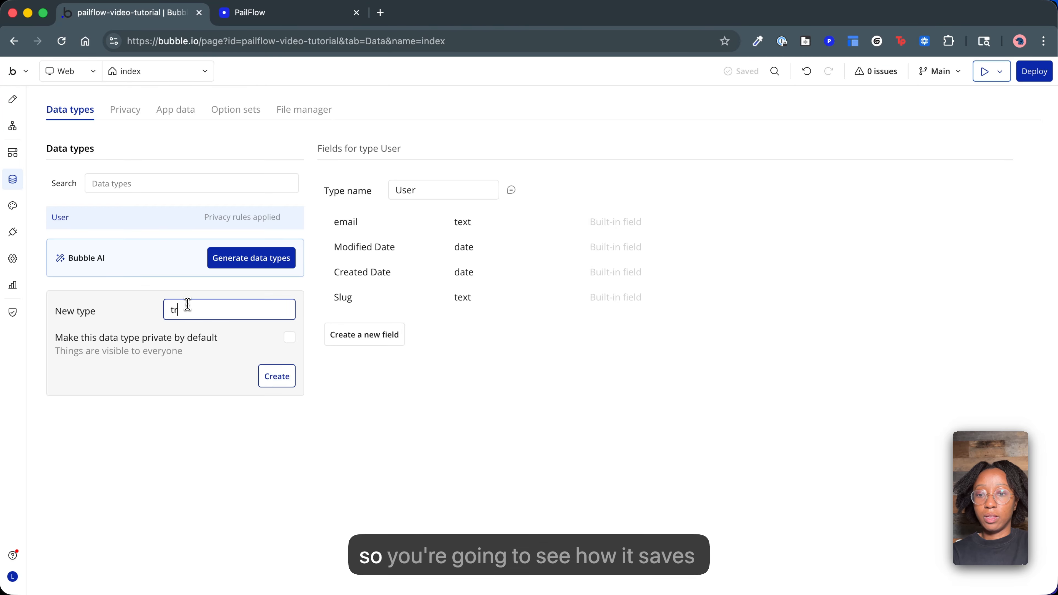
type("anscript")
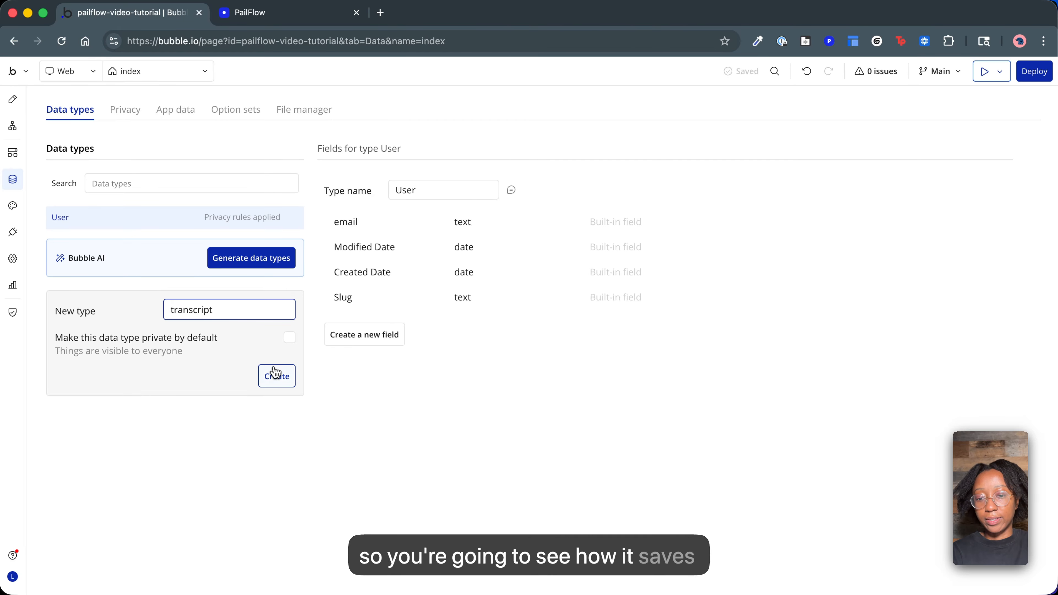
left_click(277, 375)
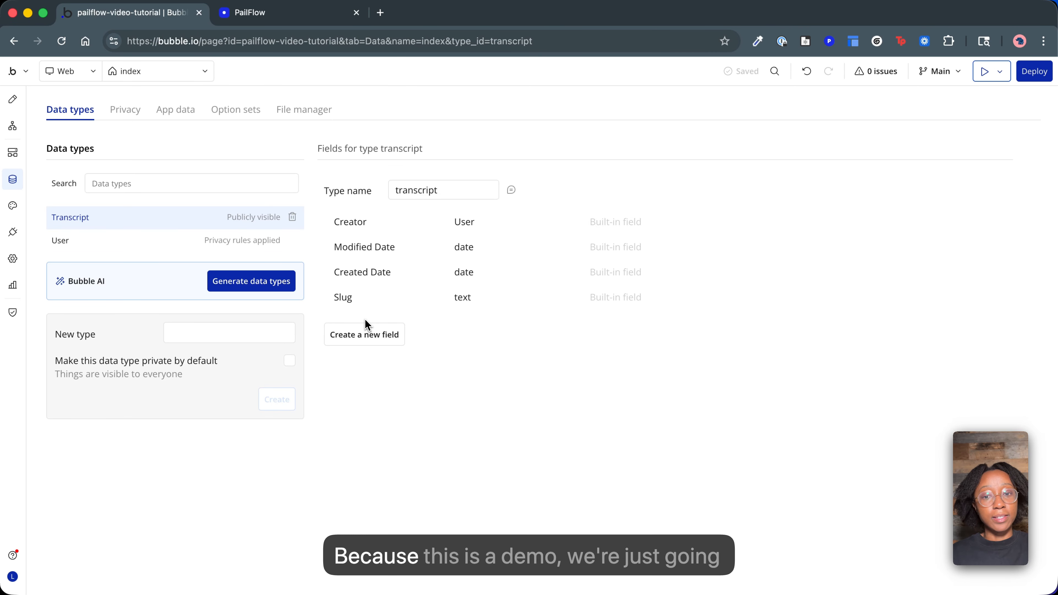
Add a field named "room name" of type text to the transcript data type.
left_click(366, 339)
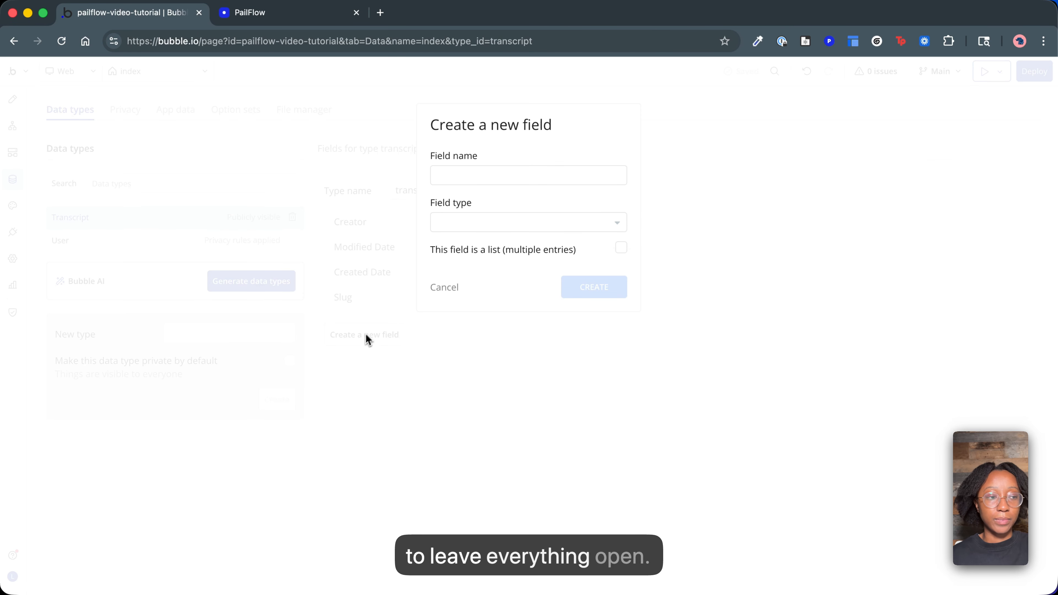
left_click(497, 176)
type("room name")
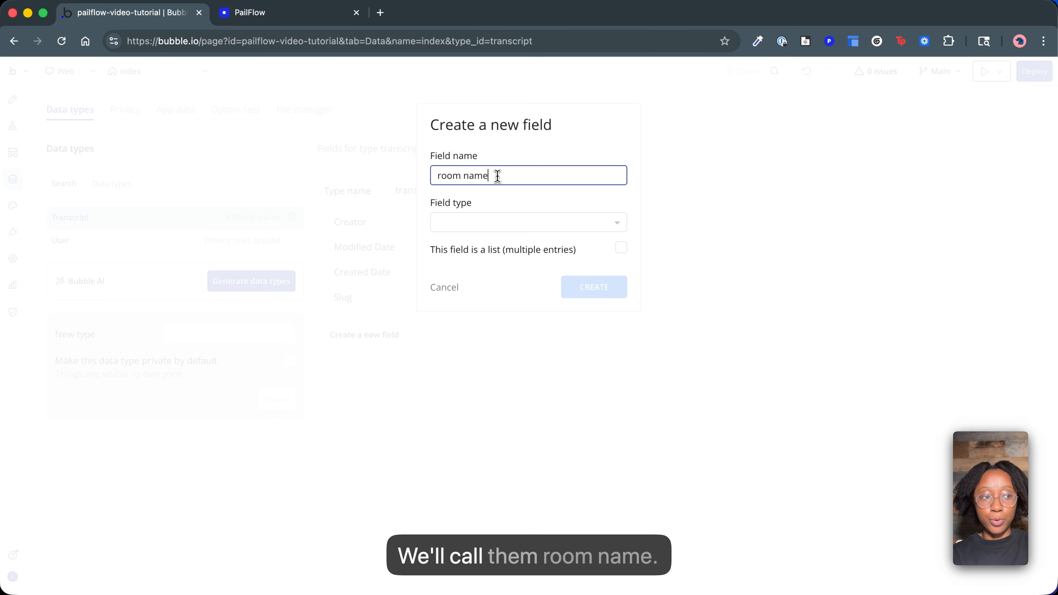
left_click(493, 223)
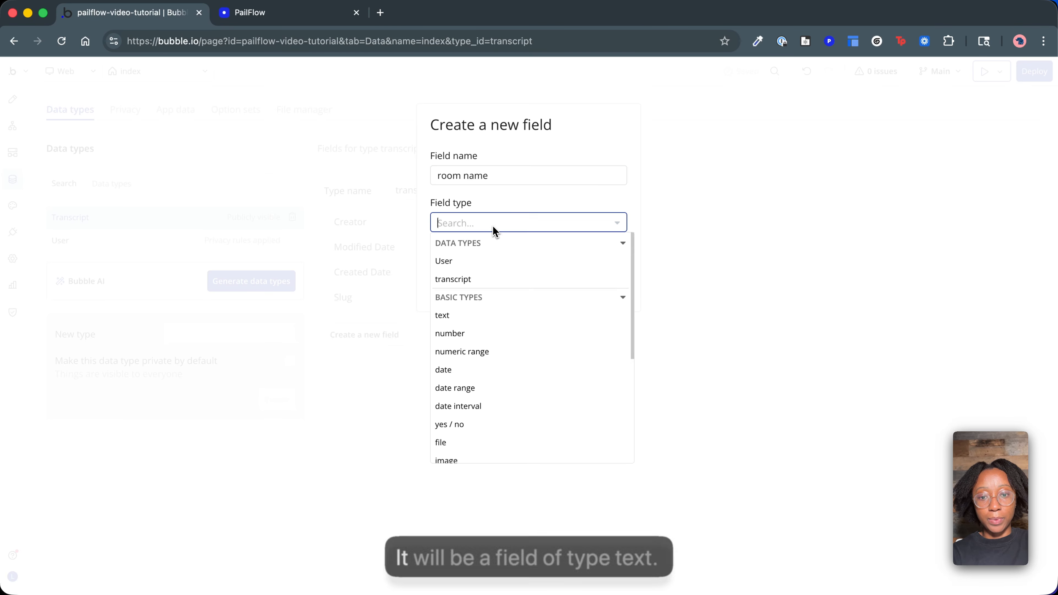
left_click(459, 321)
left_click(598, 291)
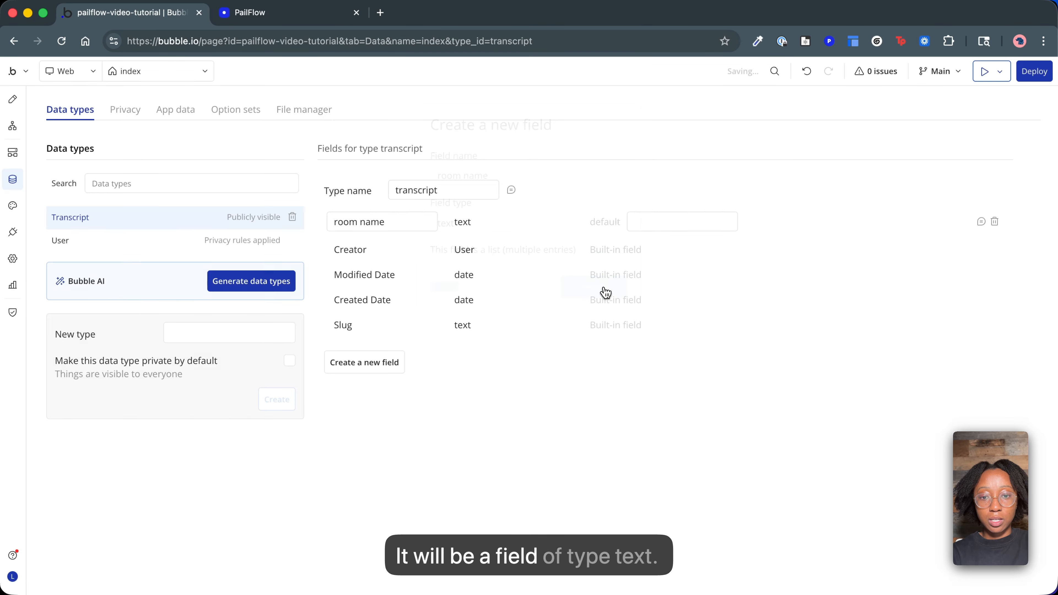
Add a field named "transcript" of type text to the transcript data type.
left_click(364, 362)
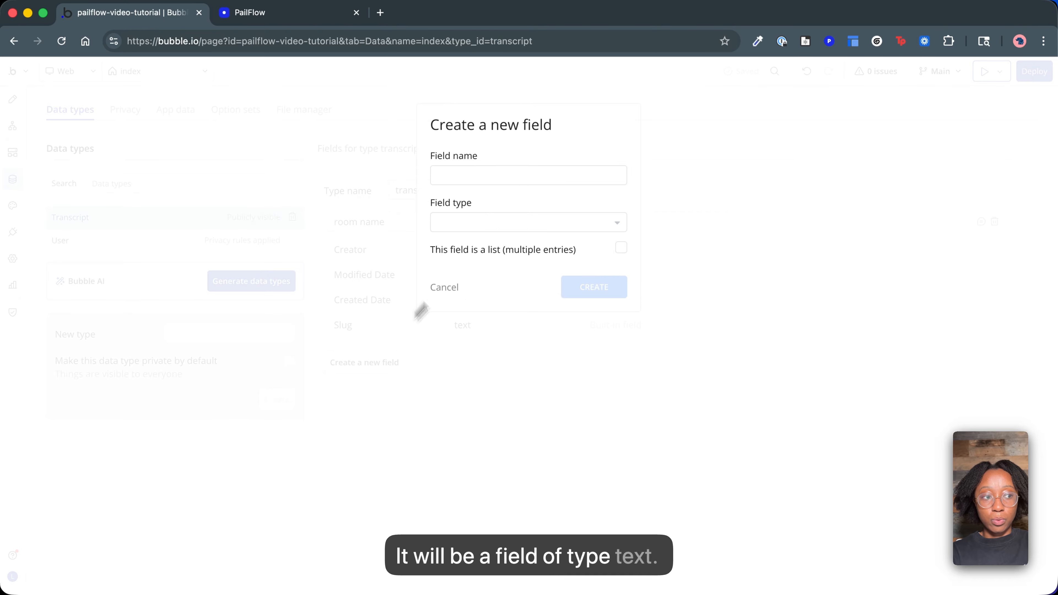
left_click(479, 179)
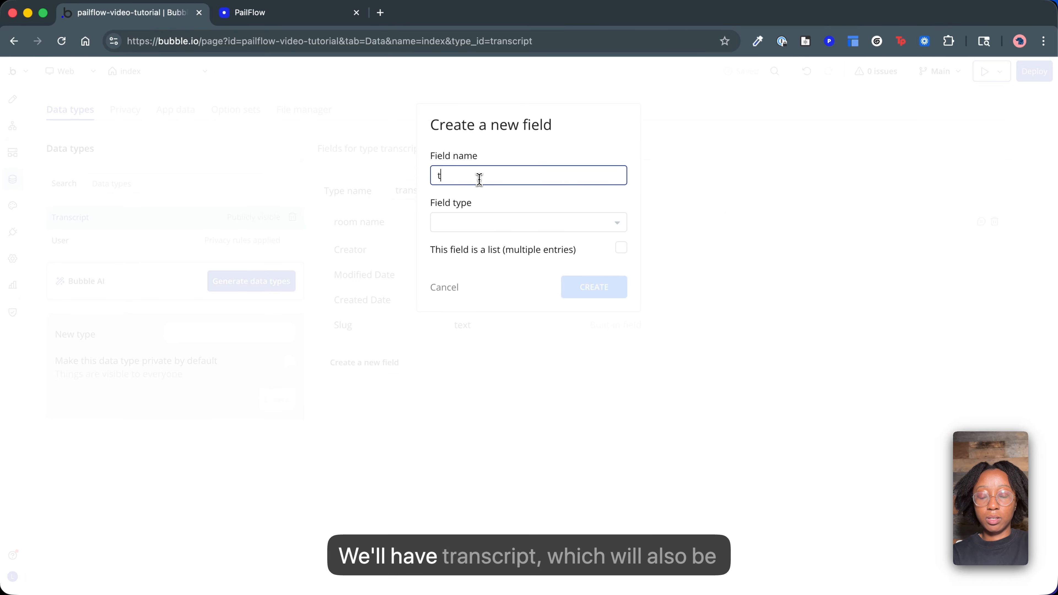
left_click(485, 229)
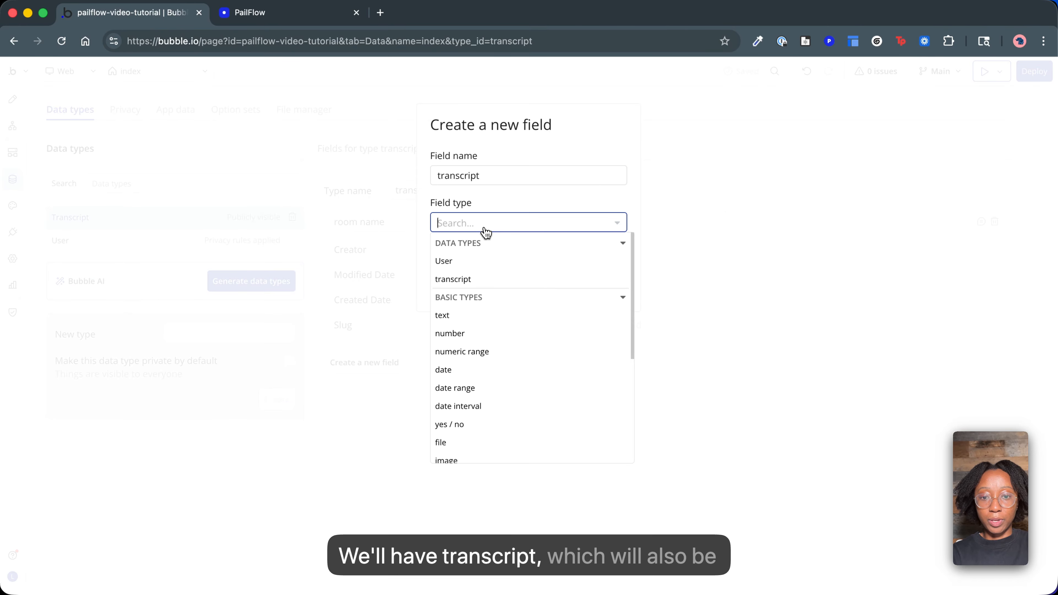
left_click(449, 316)
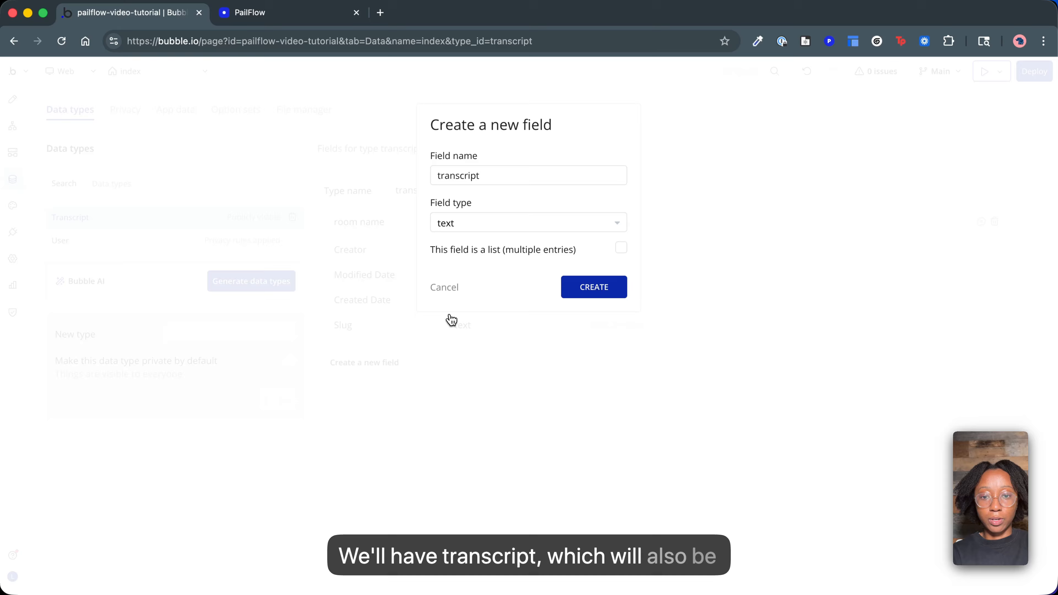
left_click(601, 296)
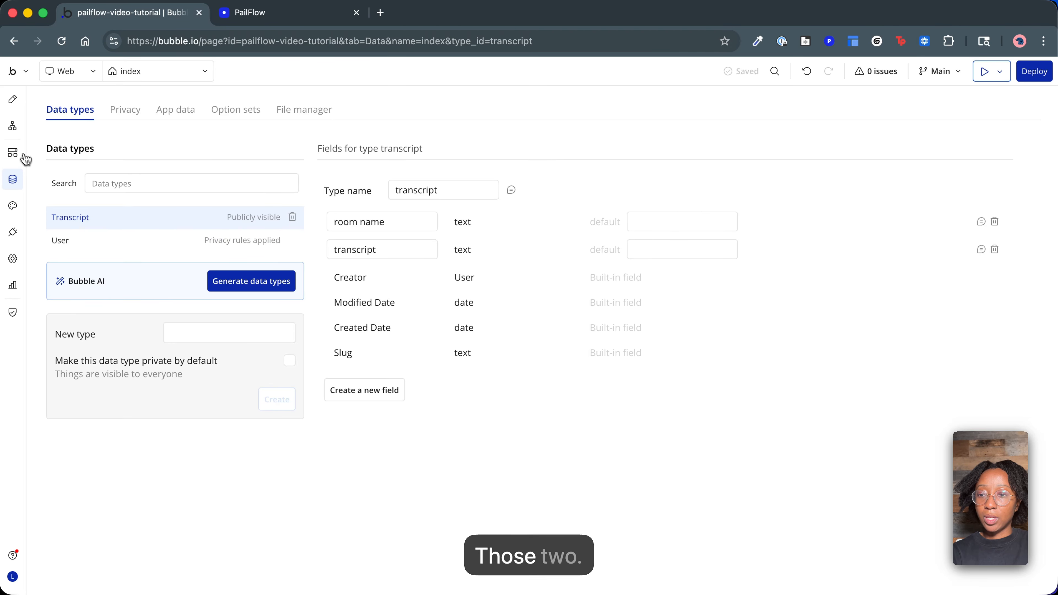
Insert a database search for the transcript data type as dynamic content of the "Text transcript" element.
left_click(12, 100)
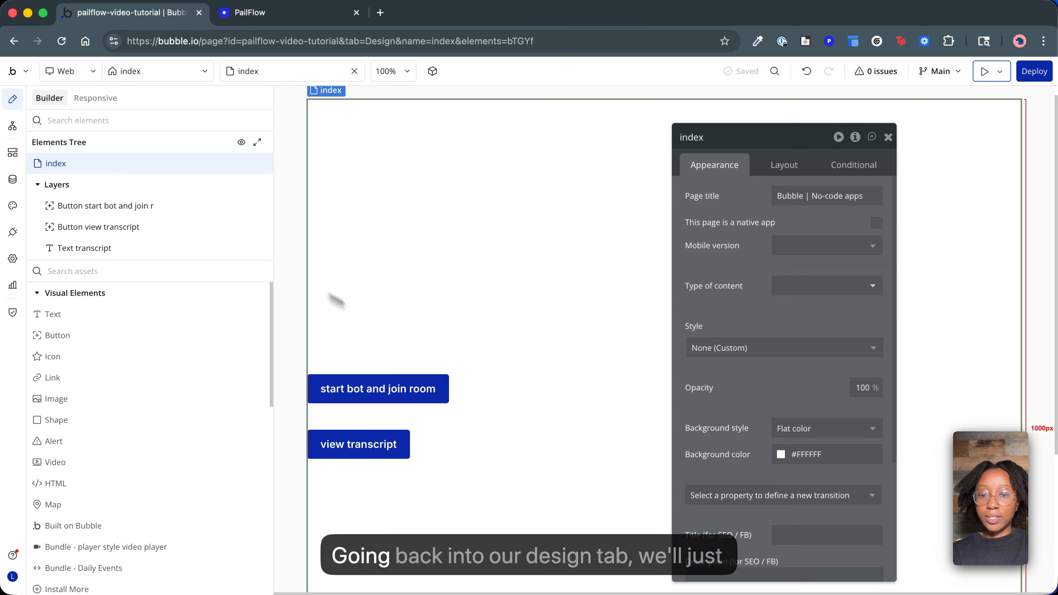
left_click(109, 255)
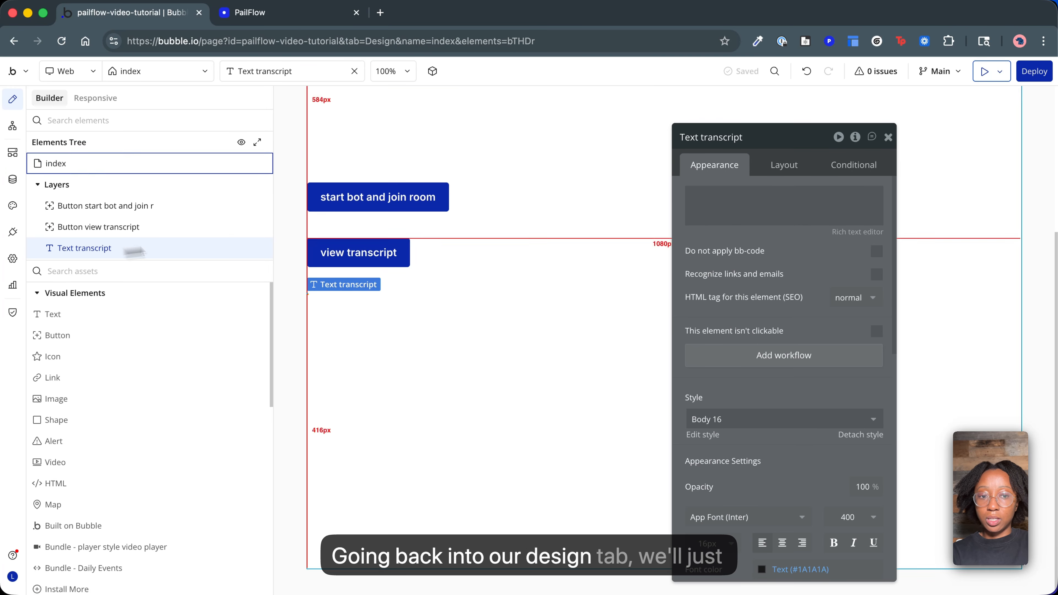
left_click(906, 199)
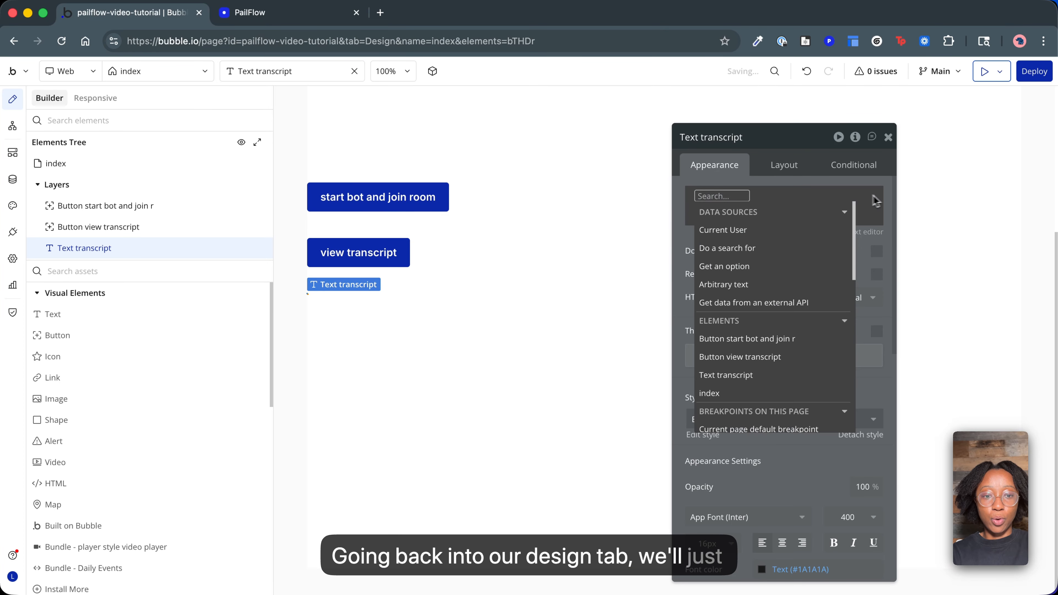
left_click(745, 248)
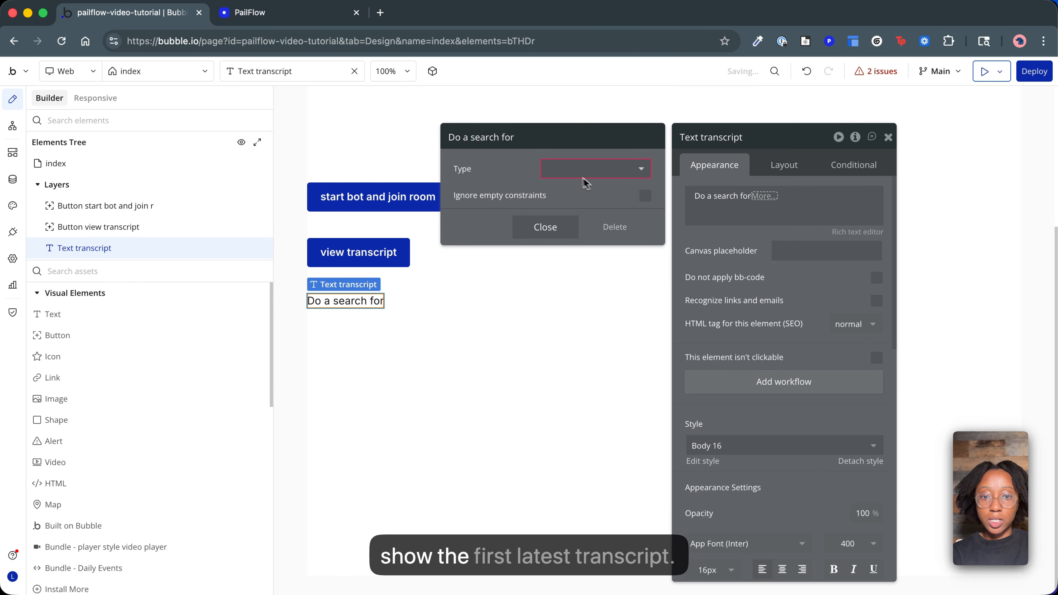
left_click(574, 173)
left_click(577, 223)
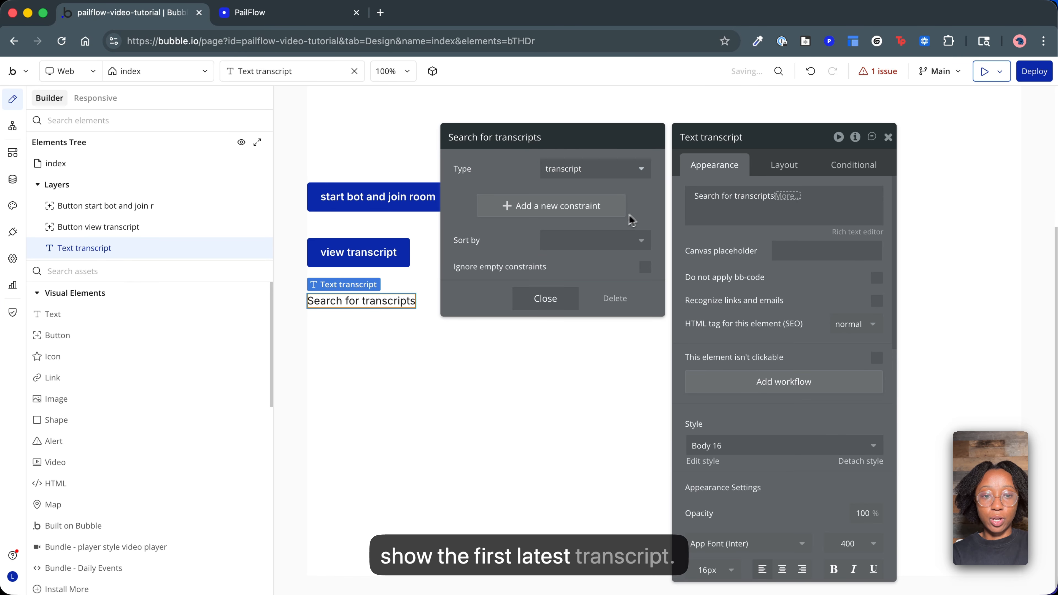
Extend the transcript search expression in the text element to the last item's transcript.
left_click(787, 196)
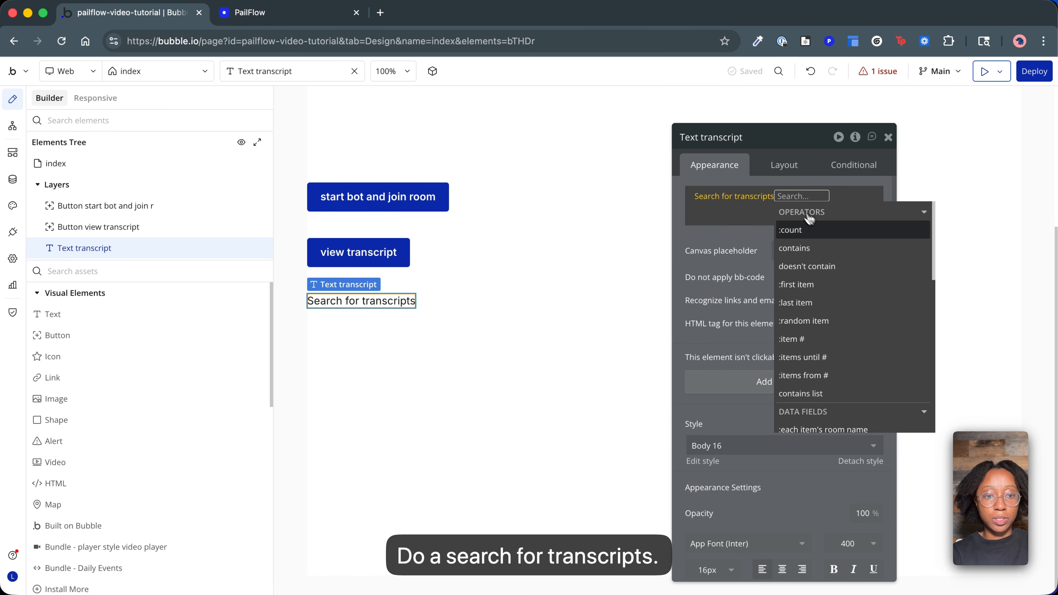
left_click(824, 304)
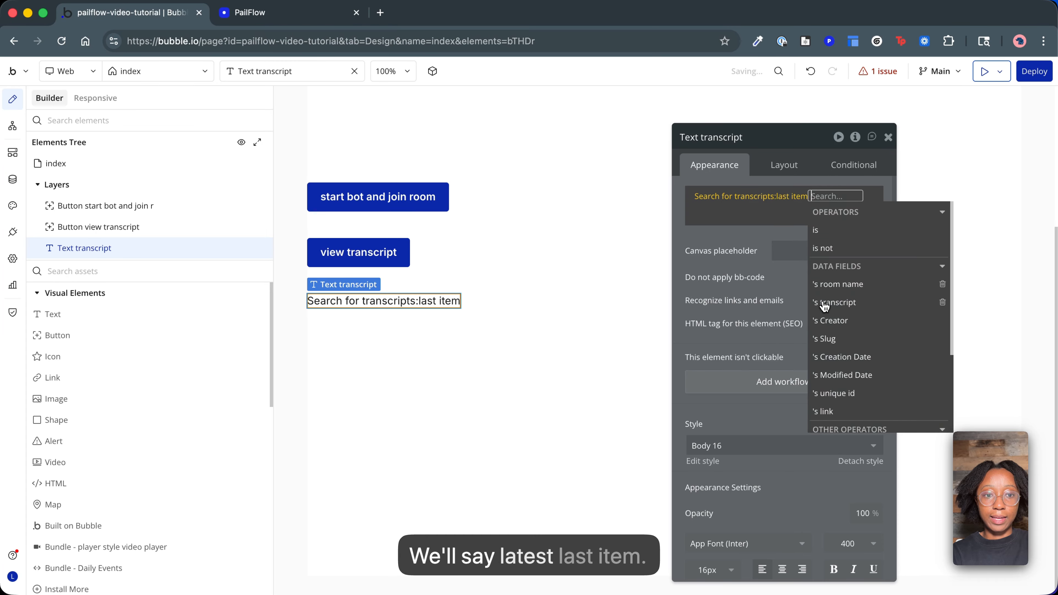
left_click(728, 231)
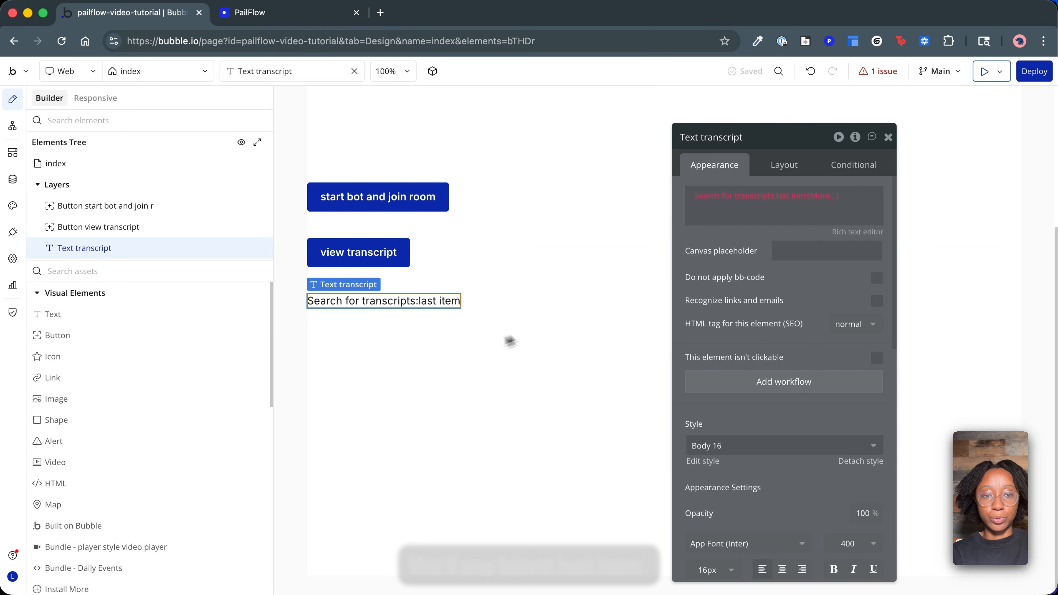
left_click(823, 197)
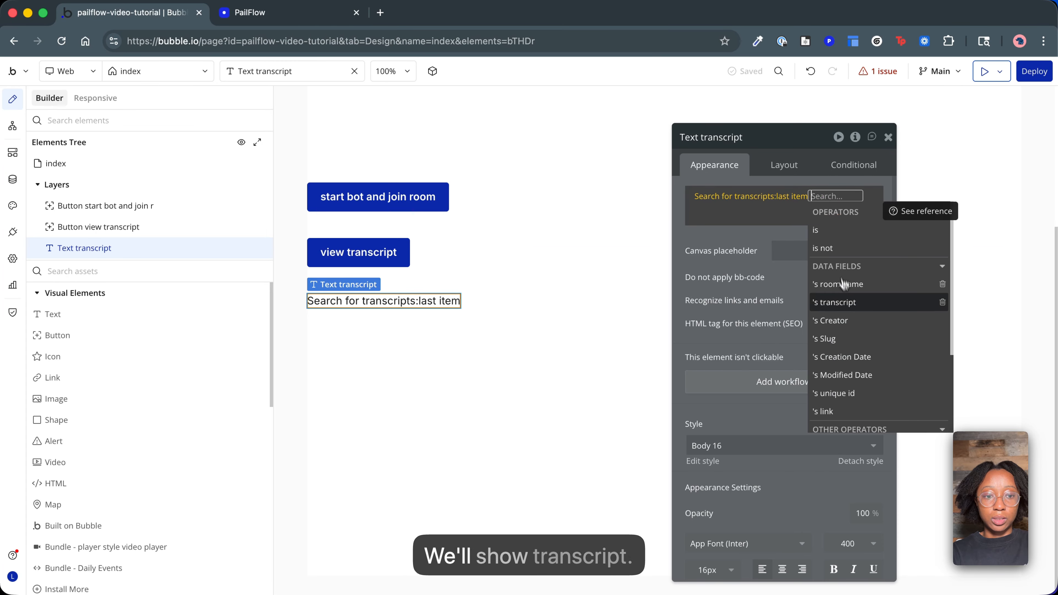
left_click(837, 302)
left_click(709, 236)
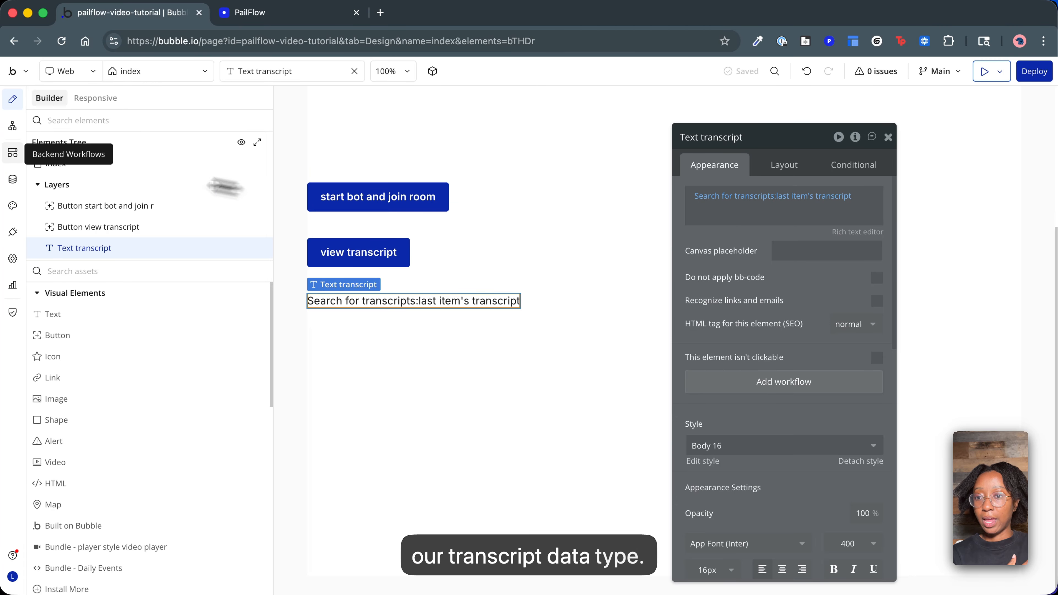
Center the "start bot and join room" button, the "view transcript" button and the transcript text horizontally on the page.
left_click(352, 204)
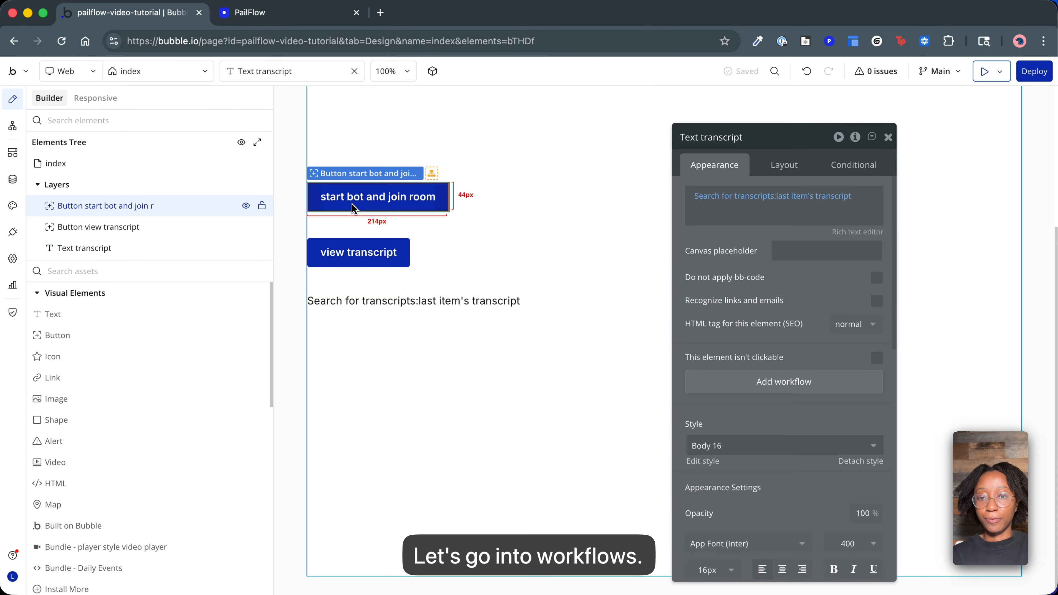
left_click(785, 166)
left_click(833, 268)
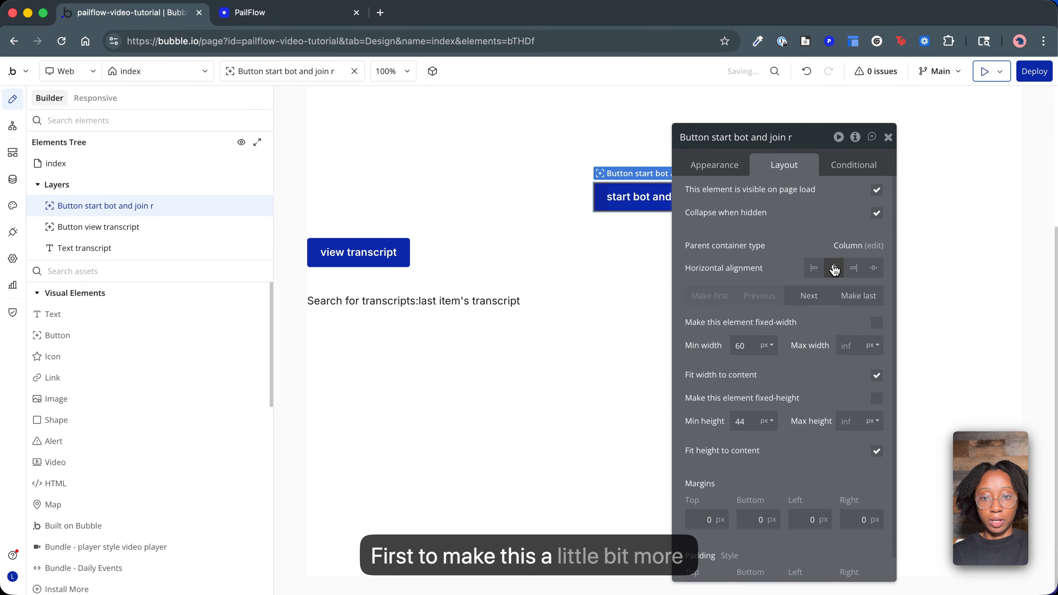
left_click(394, 253)
left_click(833, 270)
left_click(500, 300)
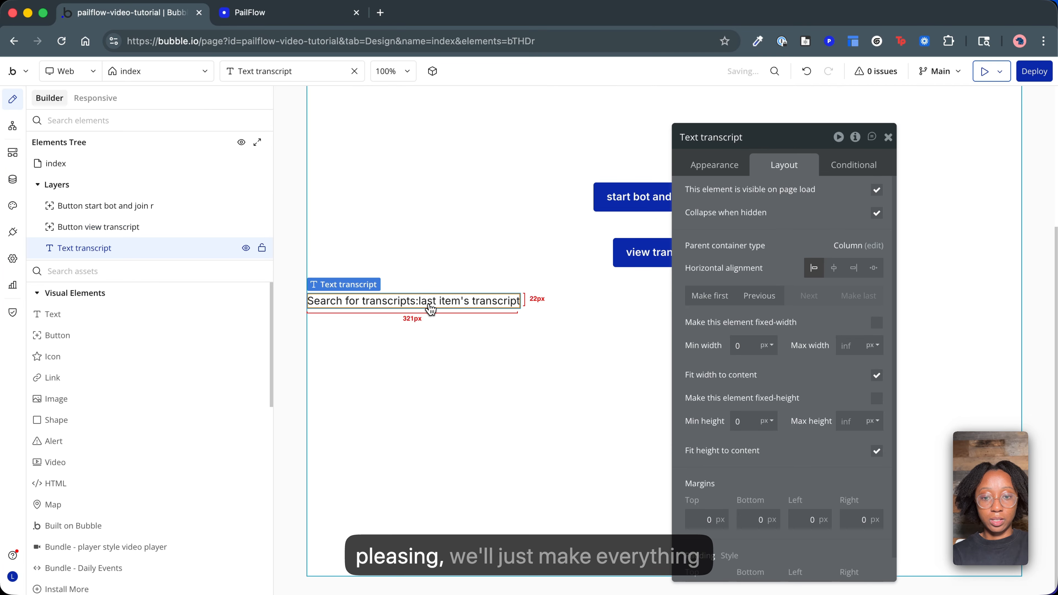
left_click(834, 269)
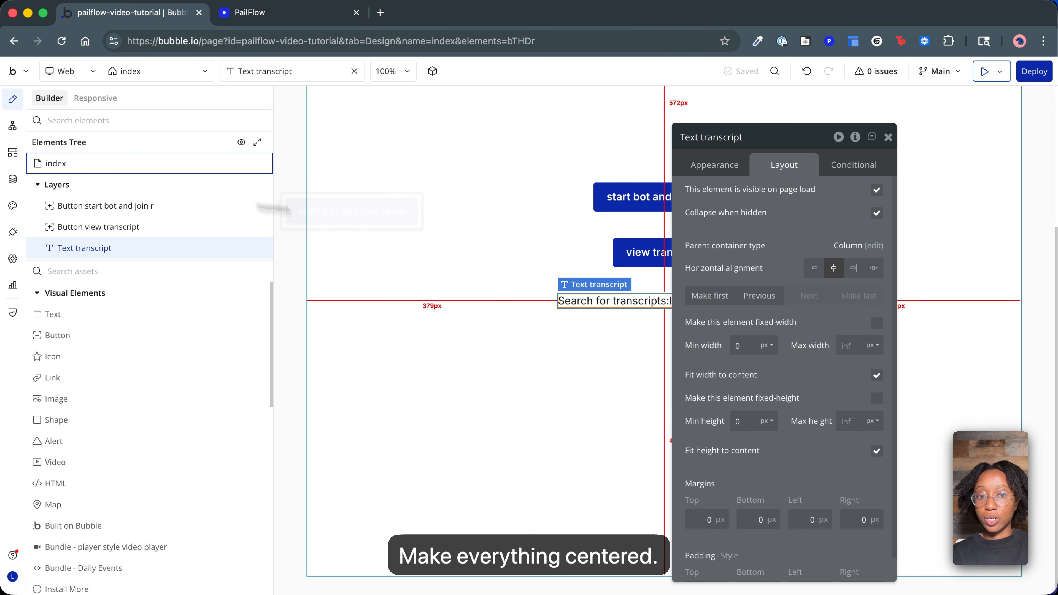
Create a click workflow for the "start bot and join room" button and add the "Bundle PailFlow - Start bot" action.
left_click(619, 193)
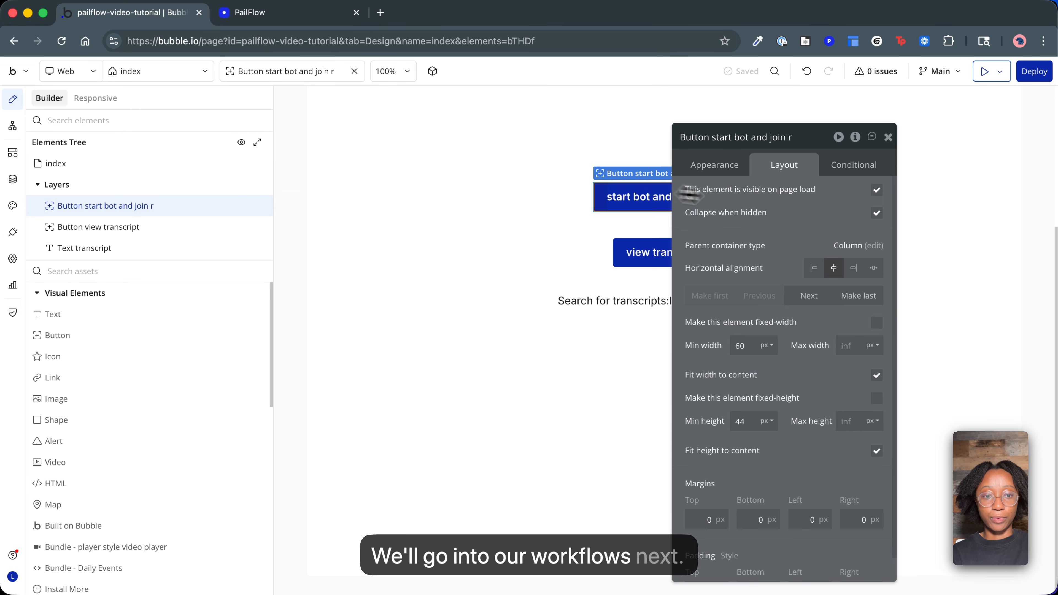
left_click(720, 172)
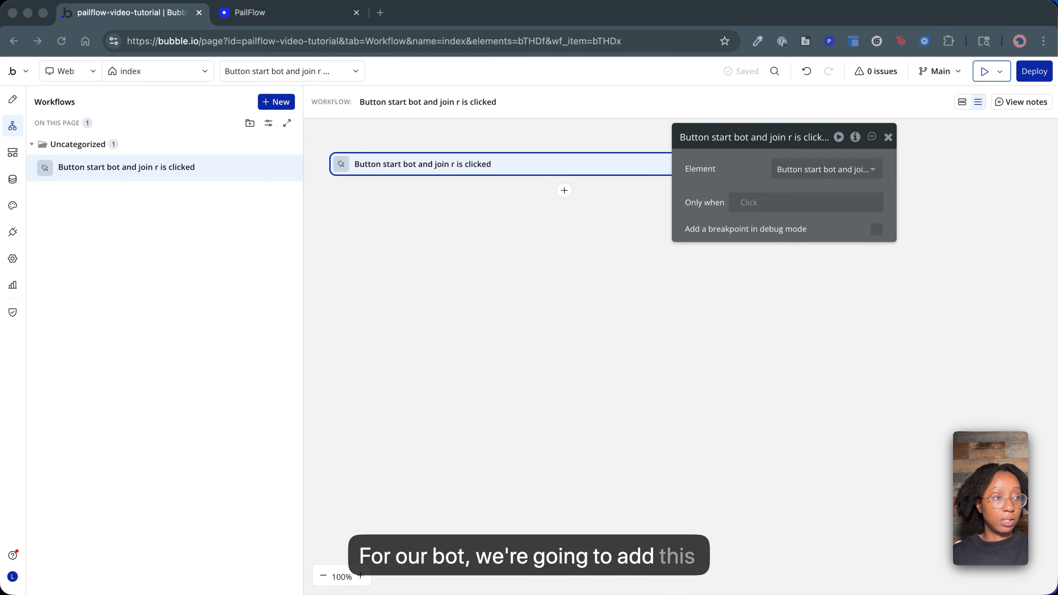
left_click(564, 191)
type("Bundle")
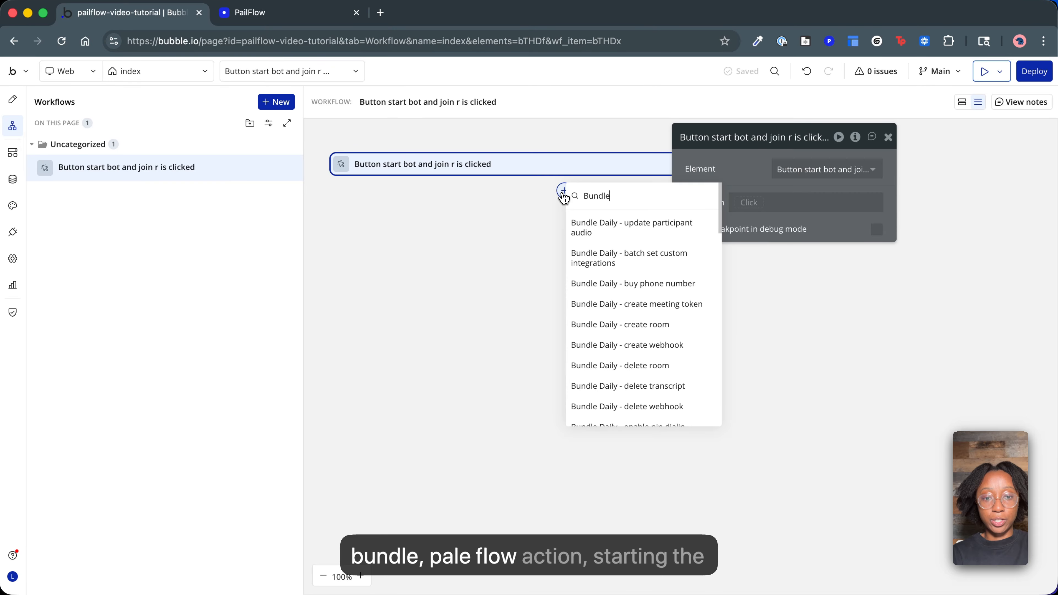
type(" pai")
left_click(647, 229)
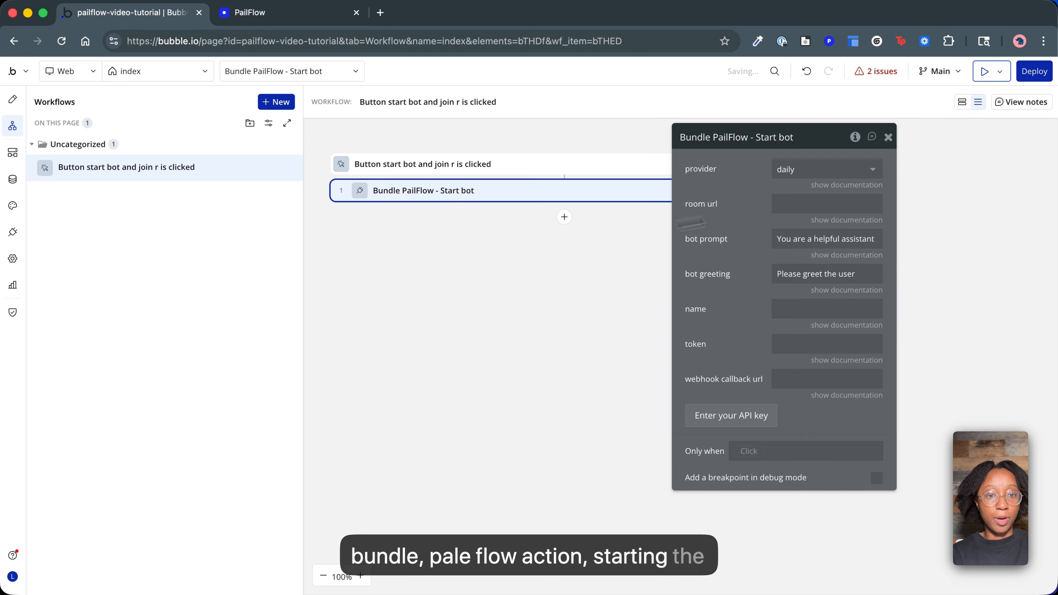
left_click(824, 169)
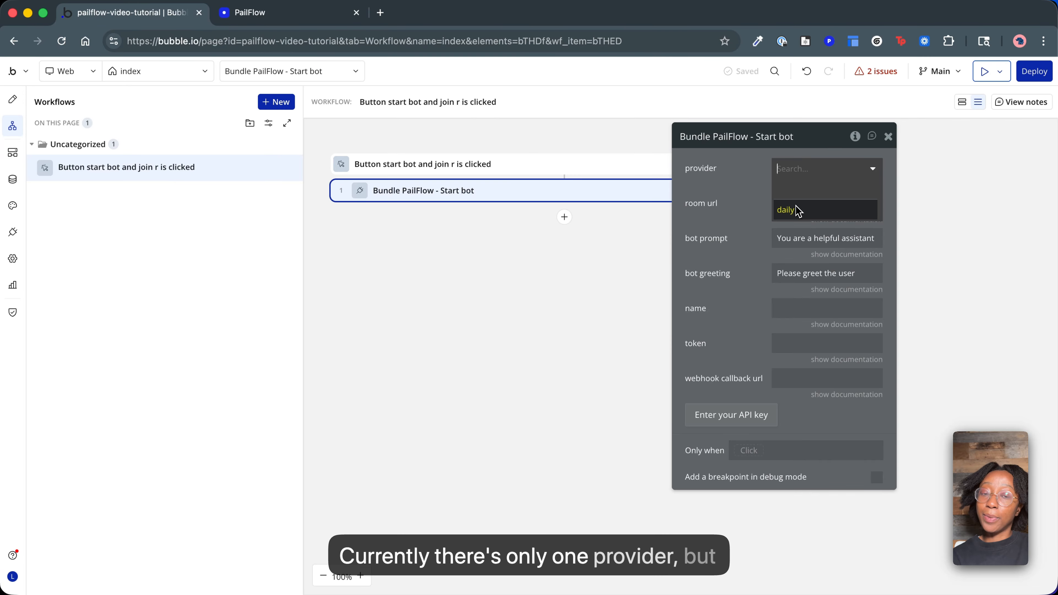
left_click(734, 204)
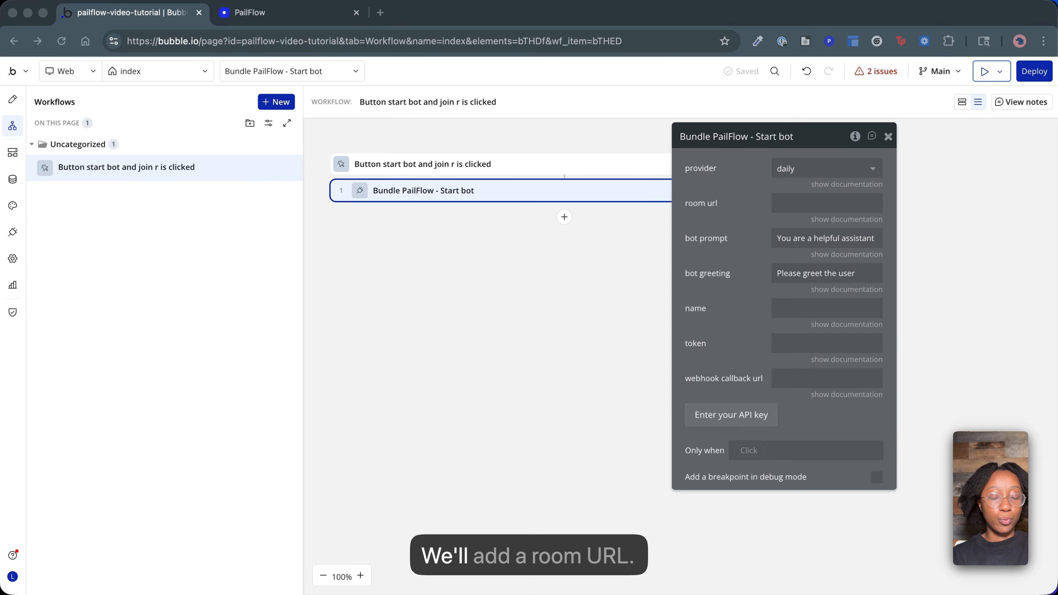
left_click(803, 204)
left_click(730, 235)
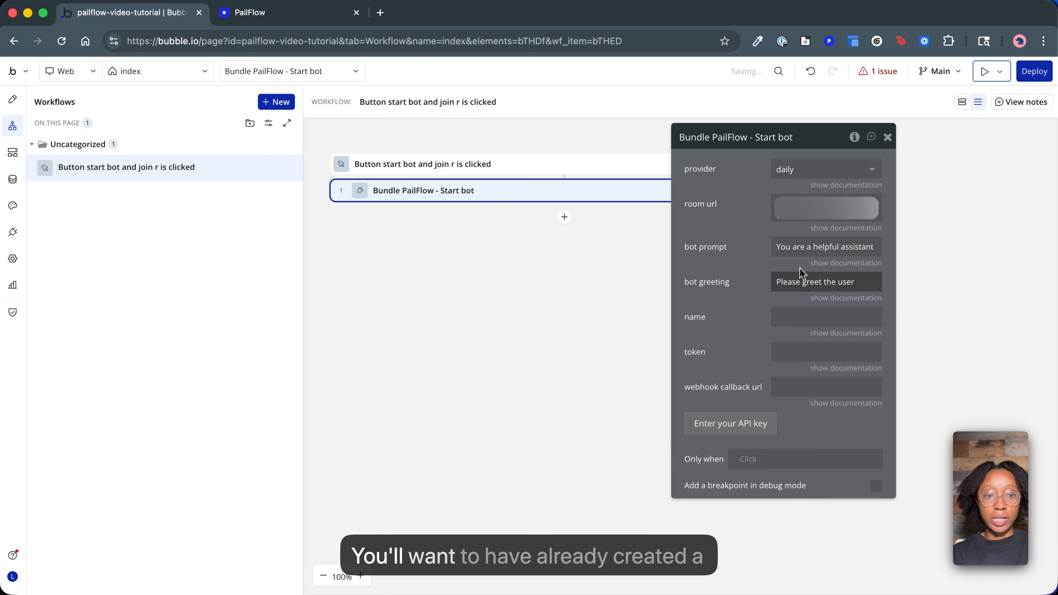
Name the bot "special bot" in the Start bot action.
left_click(794, 319)
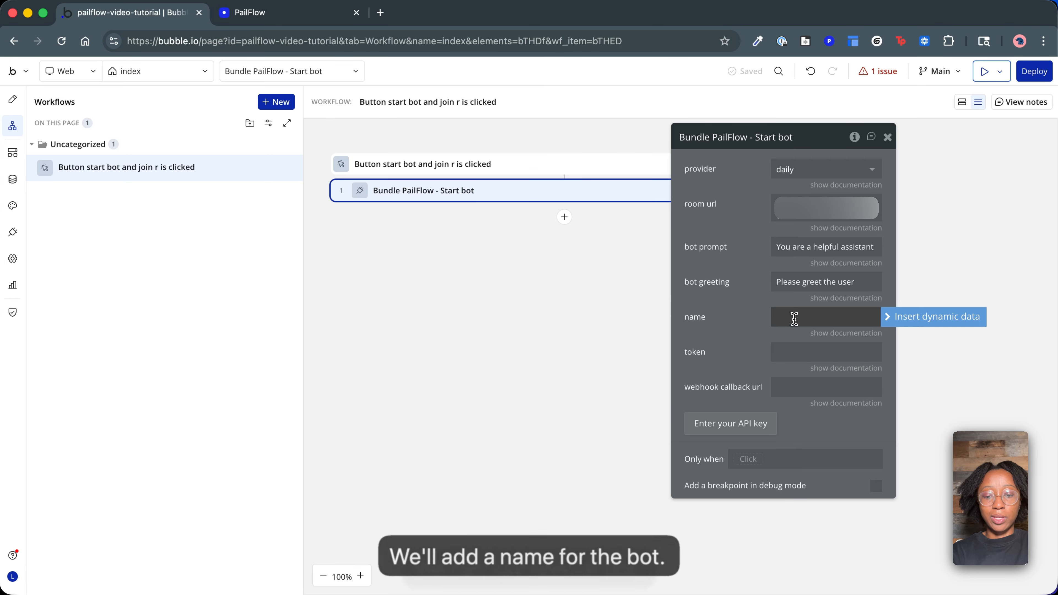
type("special b")
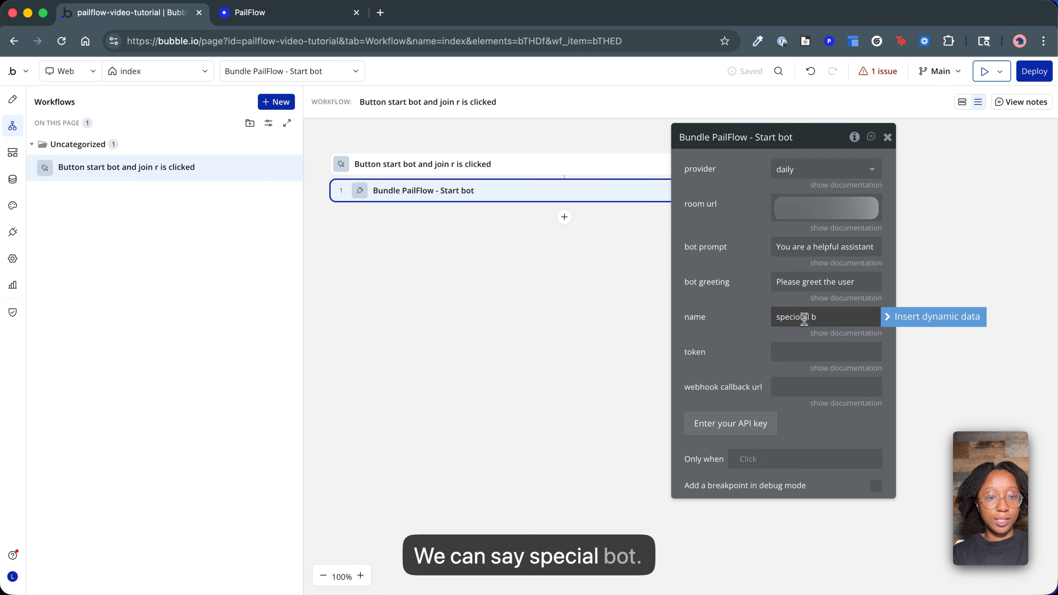
left_click_drag(822, 320, 714, 320)
triple_click(826, 314)
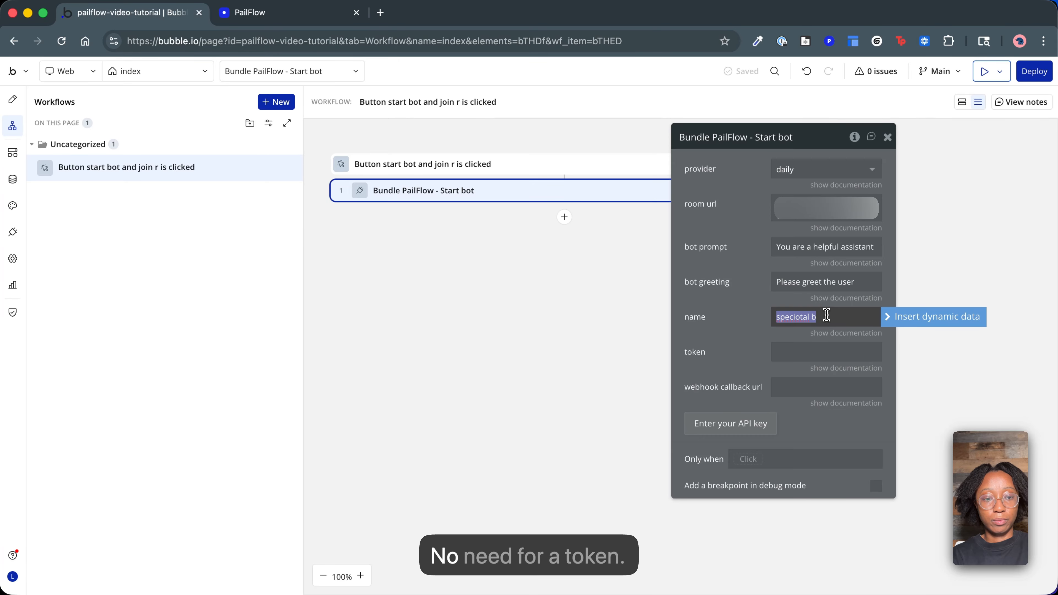
type("special")
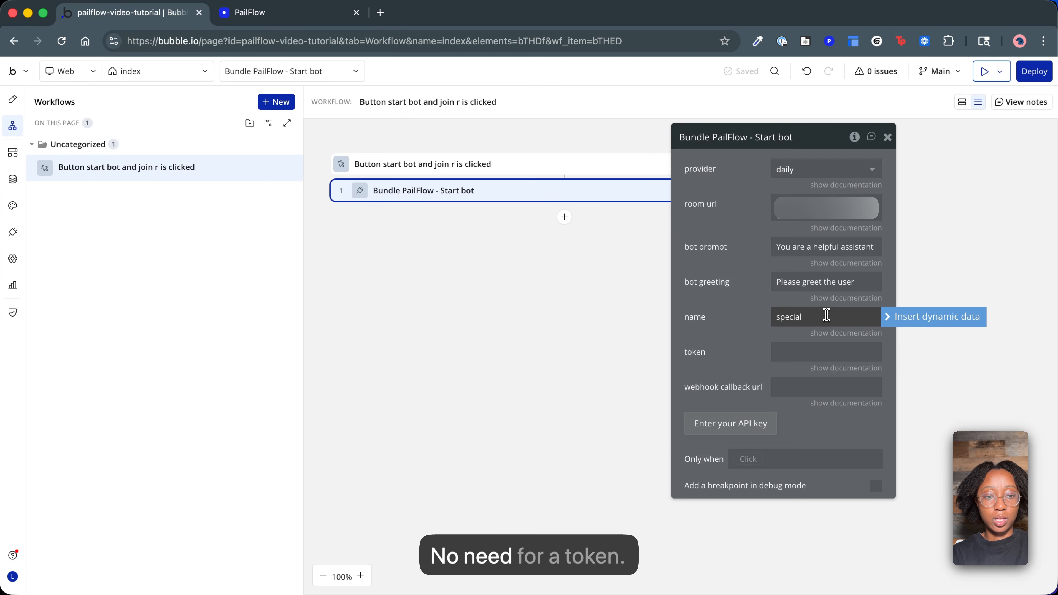
type(" bot")
left_click(751, 342)
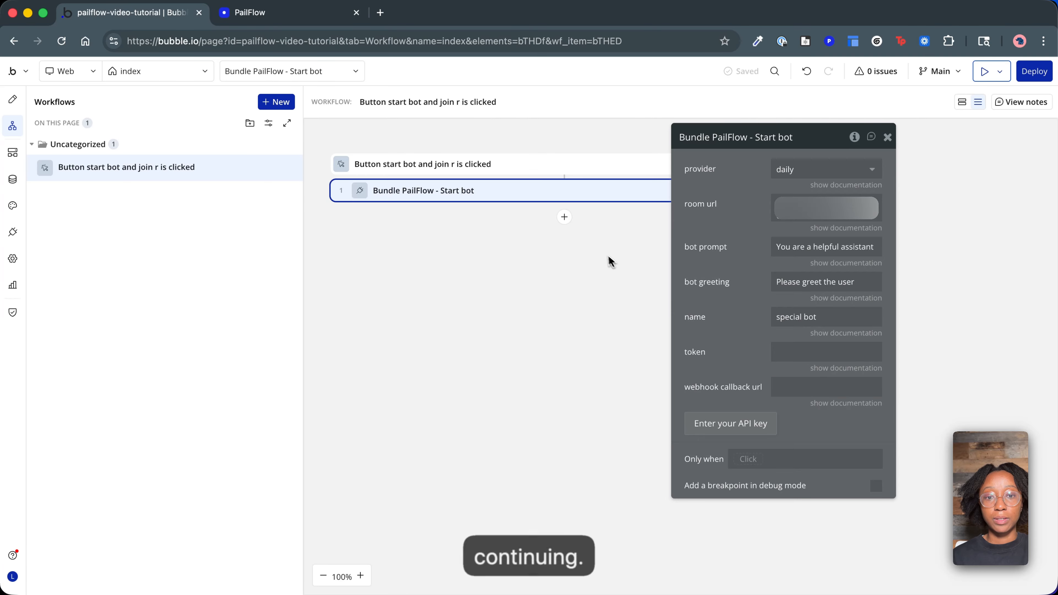
Add a "Bundle Daily - join room" action after Start bot, with fullscreen room style and the Daily room URL pasted in.
left_click(564, 217)
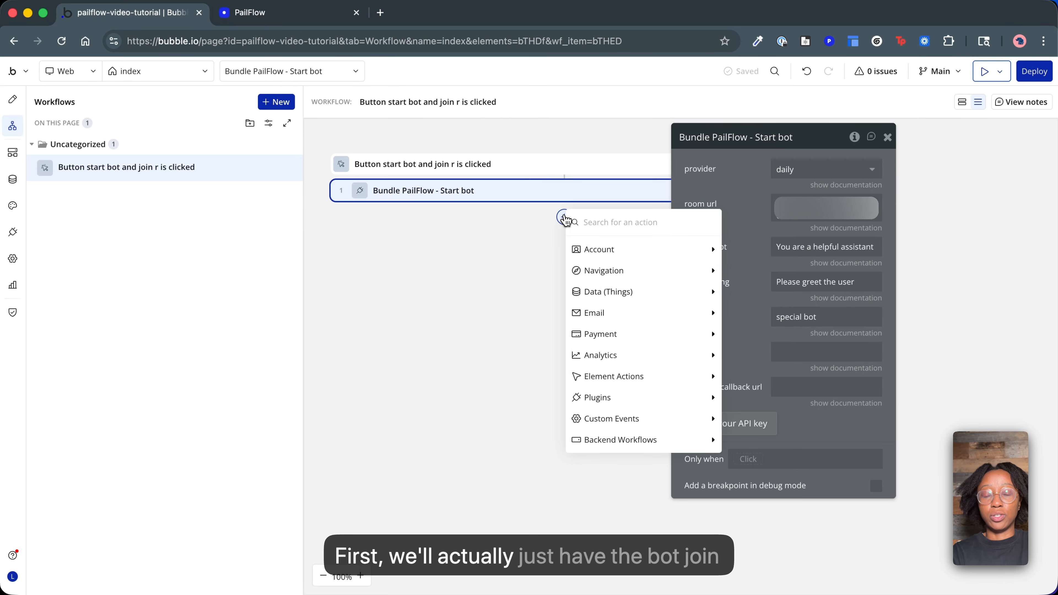
type("joi")
left_click(612, 269)
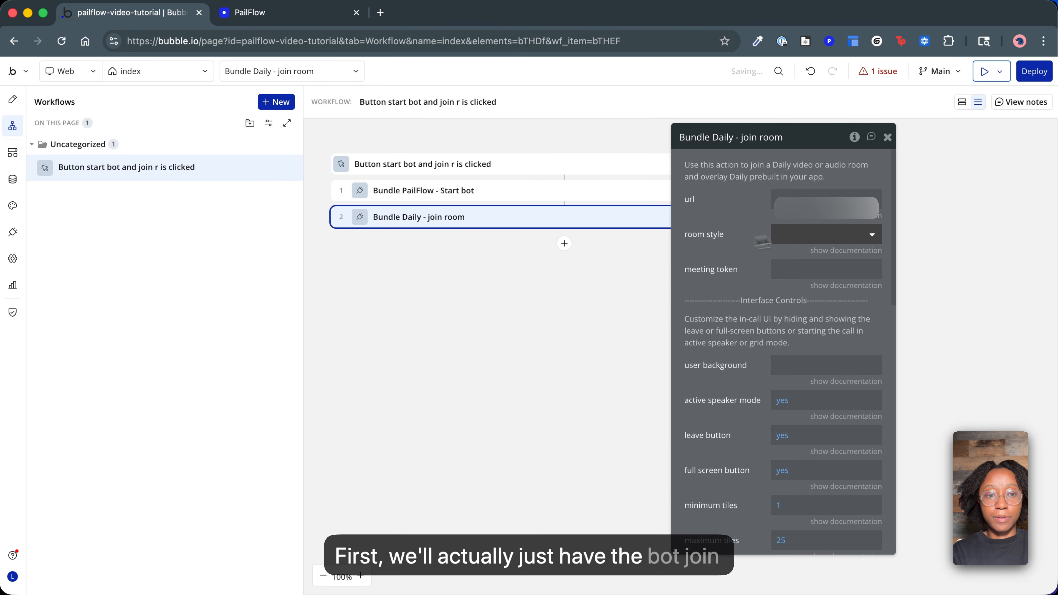
left_click(810, 234)
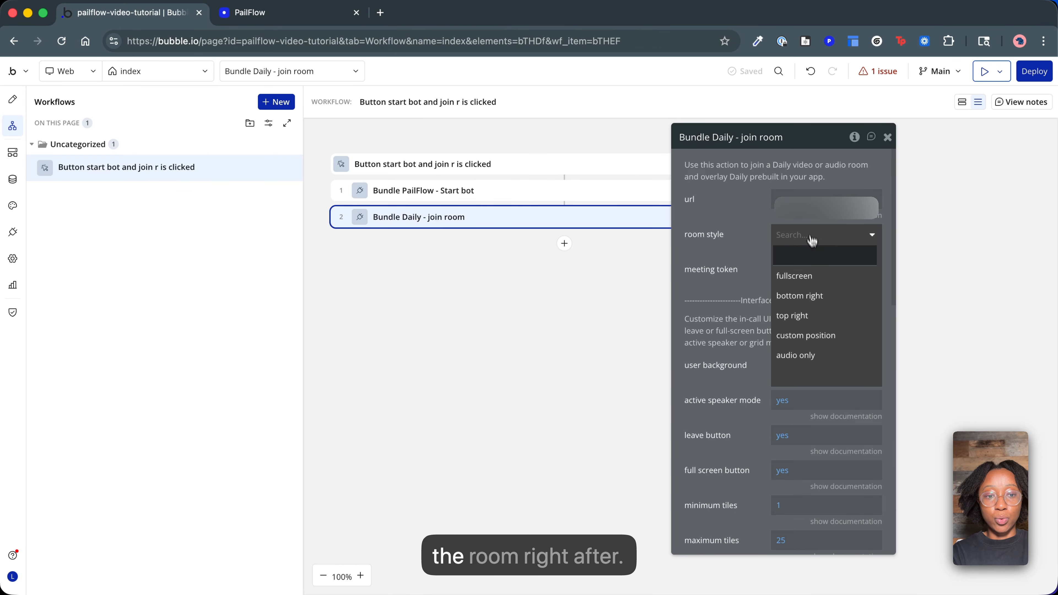
left_click(812, 275)
left_click(801, 204)
key("cmd+v")
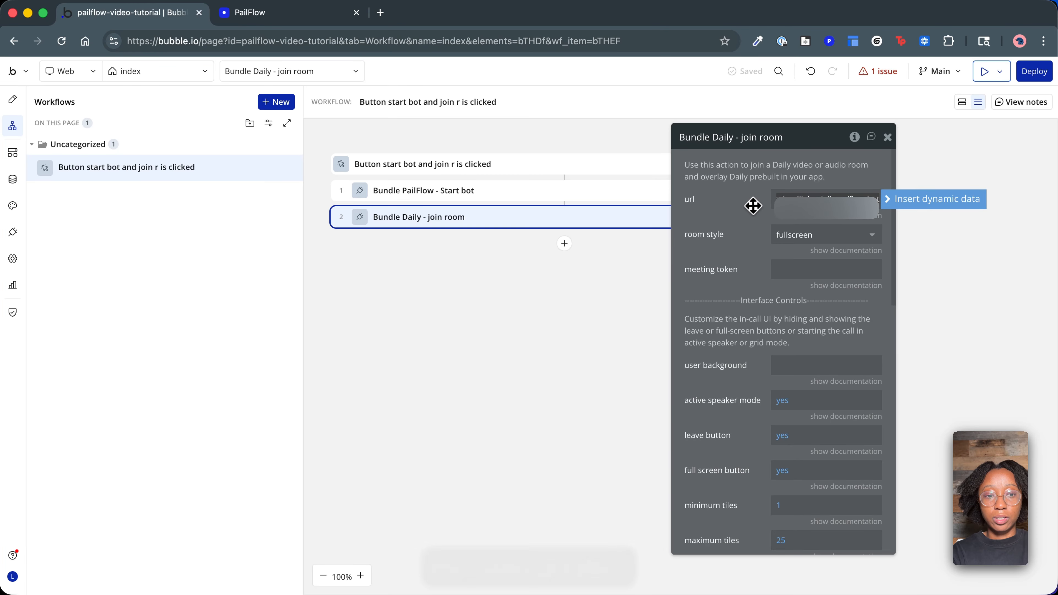
Create a new general API workflow in the app's backend workflows.
left_click(454, 191)
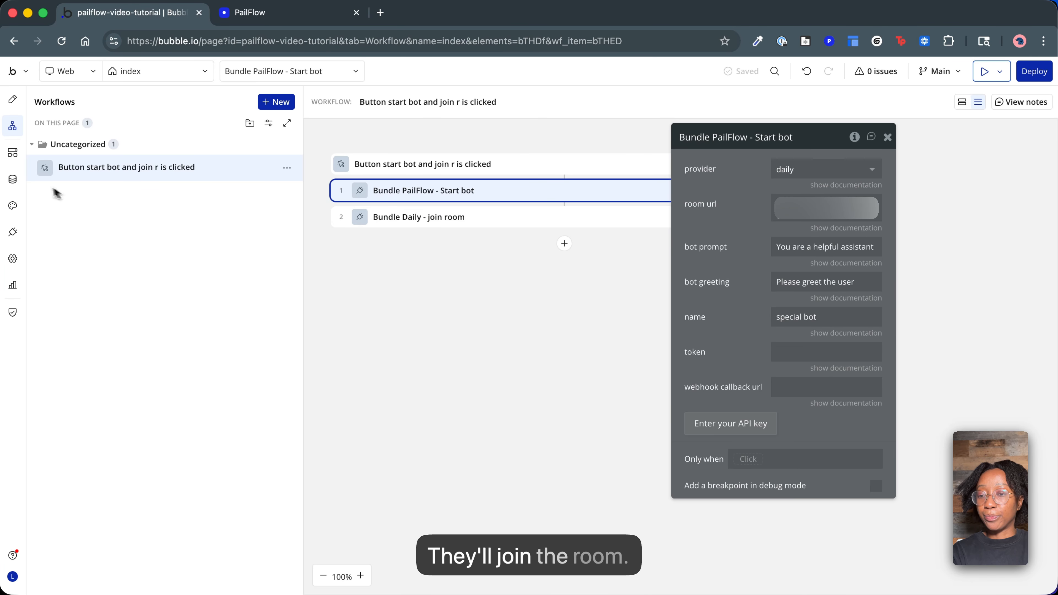
left_click(13, 155)
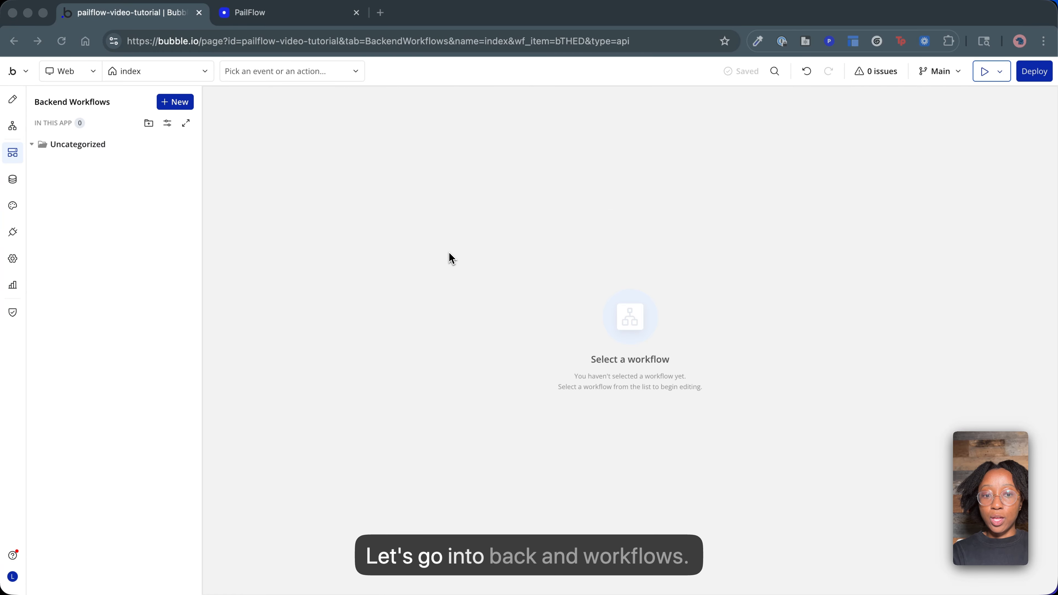
left_click(177, 103)
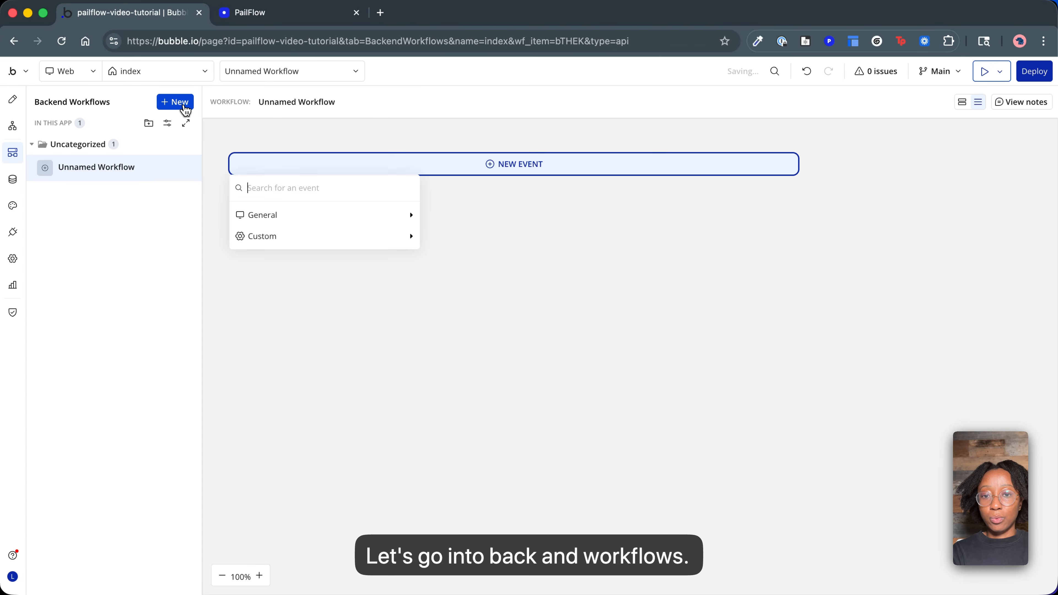
mouse_move(275, 213)
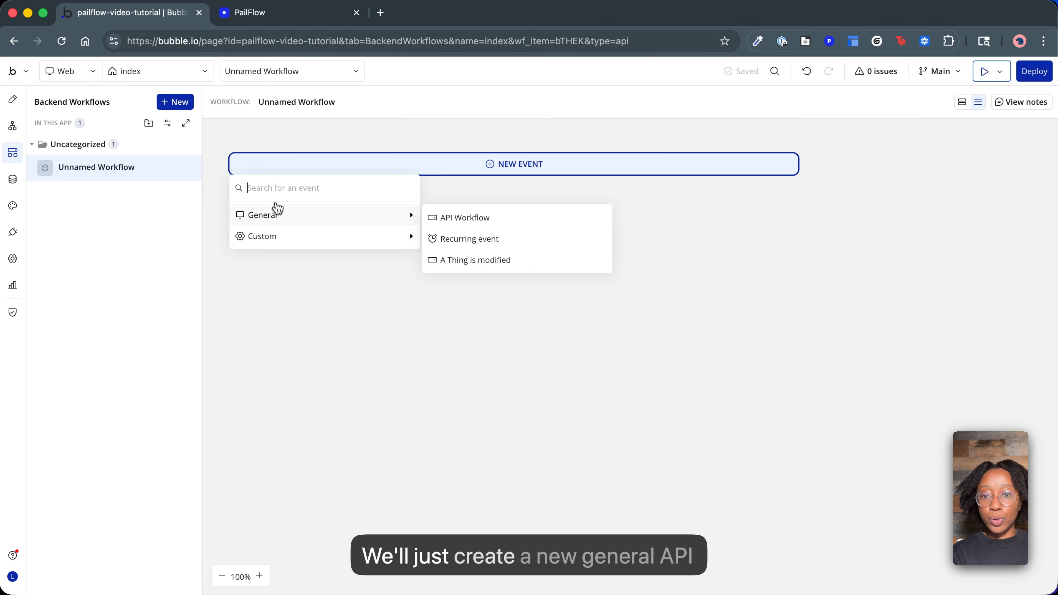
left_click(476, 228)
Name the endpoint transcript, expose it as a public API workflow, allow running without authentication, and ignore privacy rules.
left_click(784, 175)
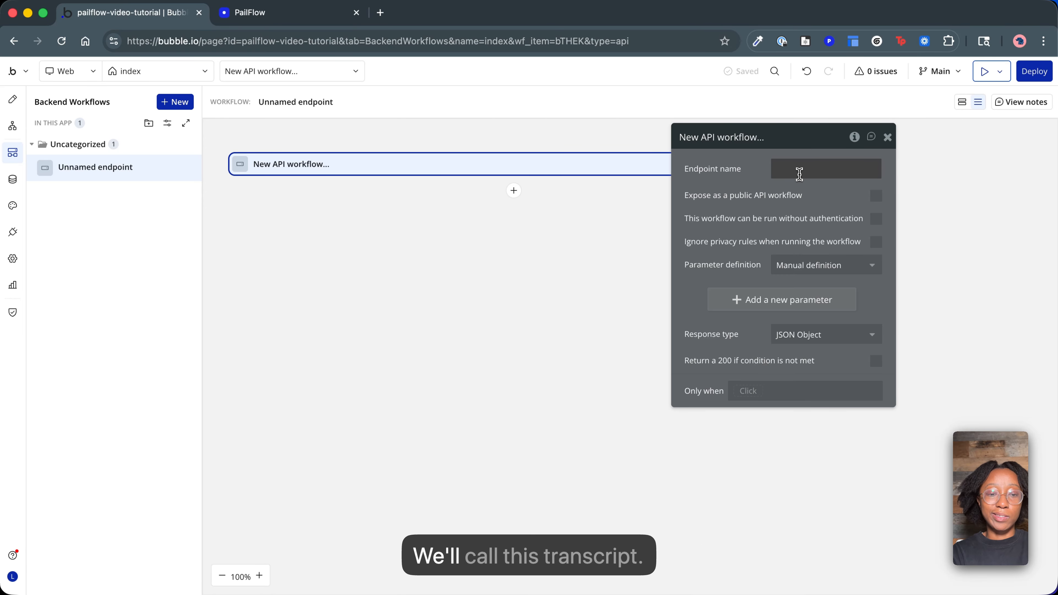
type("transcript")
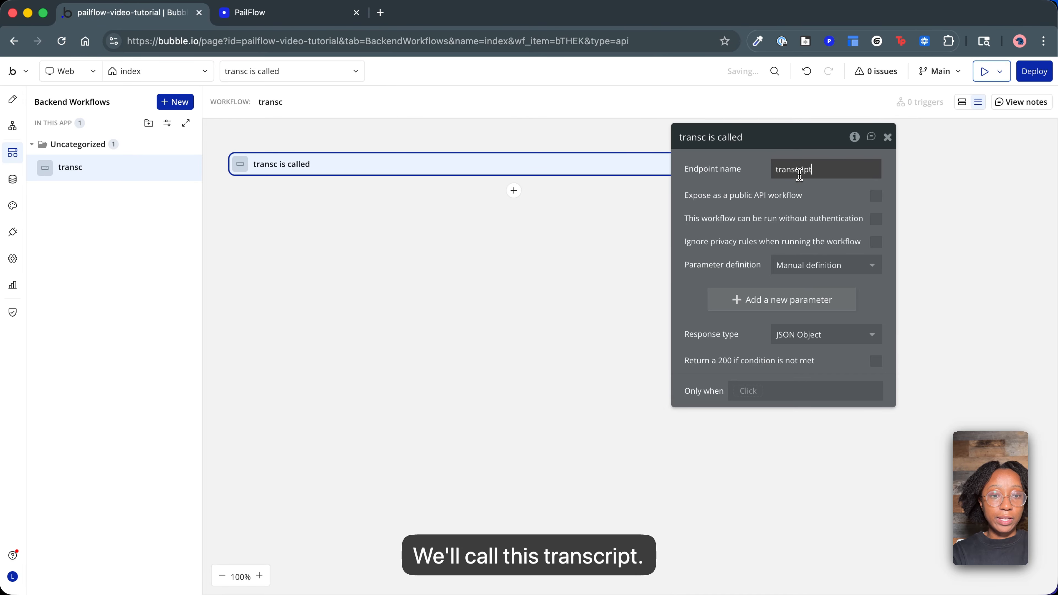
left_click(876, 196)
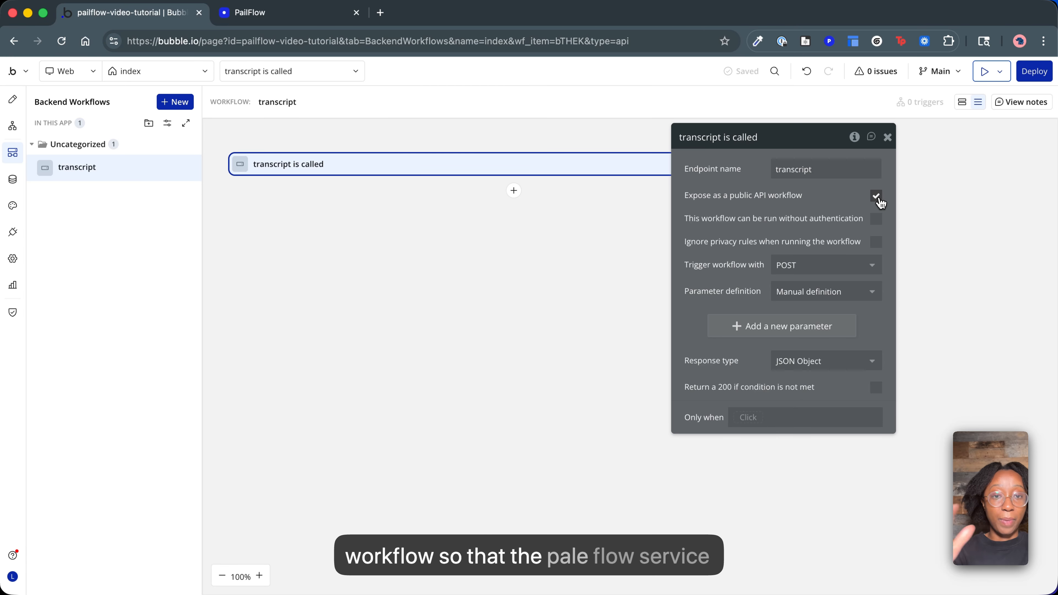
left_click(877, 219)
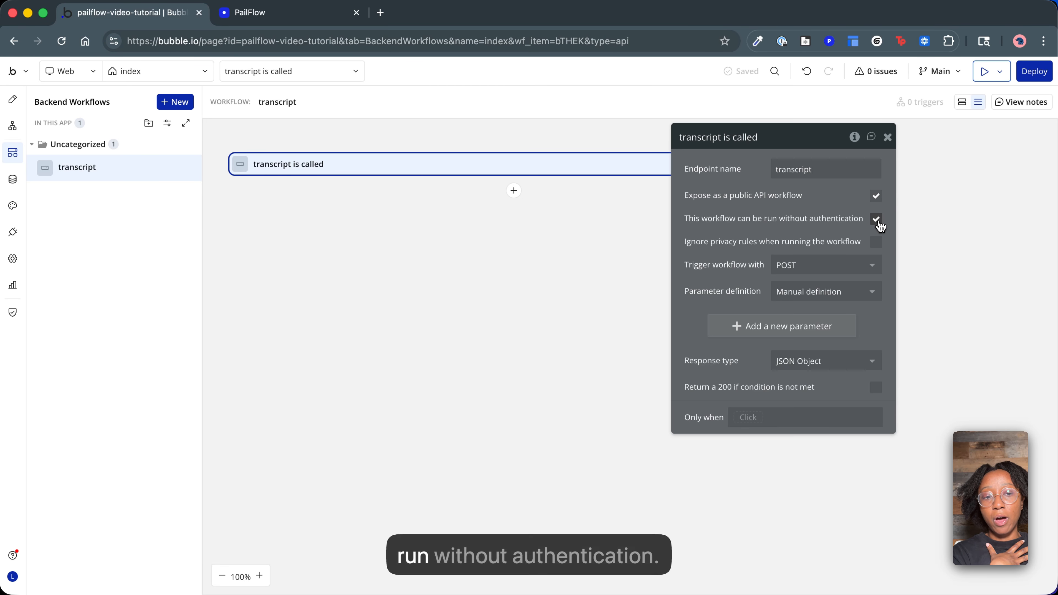
left_click(877, 244)
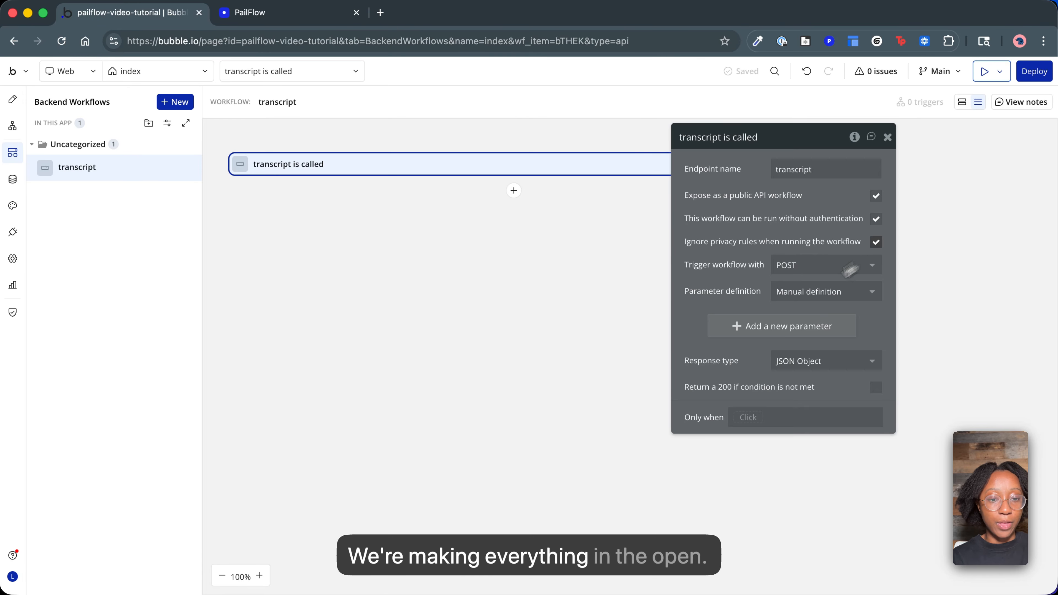
Add a parameter with key room_name and type text to the transcript API workflow.
left_click(761, 327)
type("room")
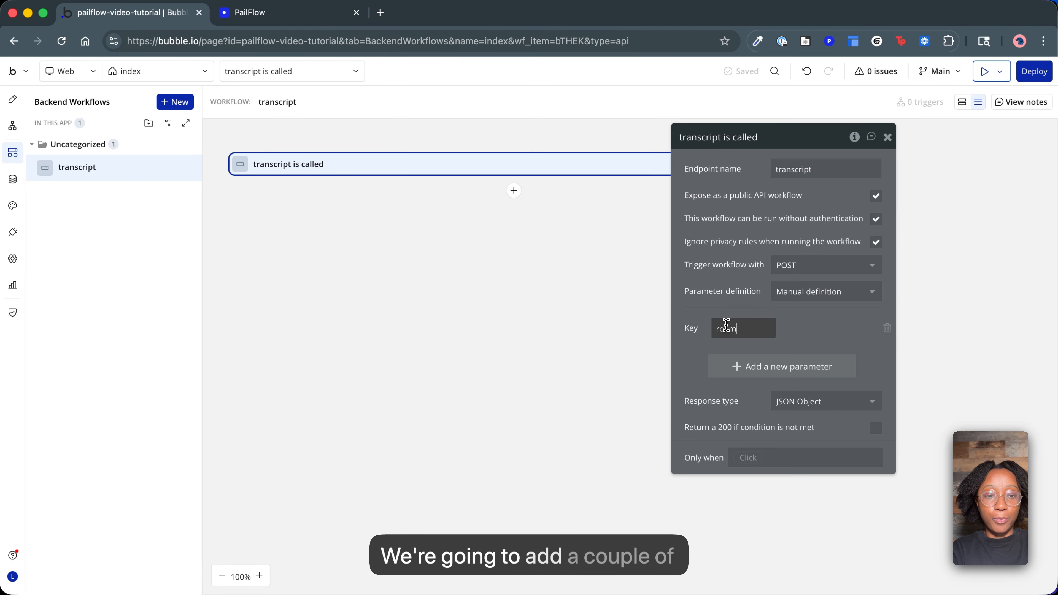
type("_name")
left_click(814, 327)
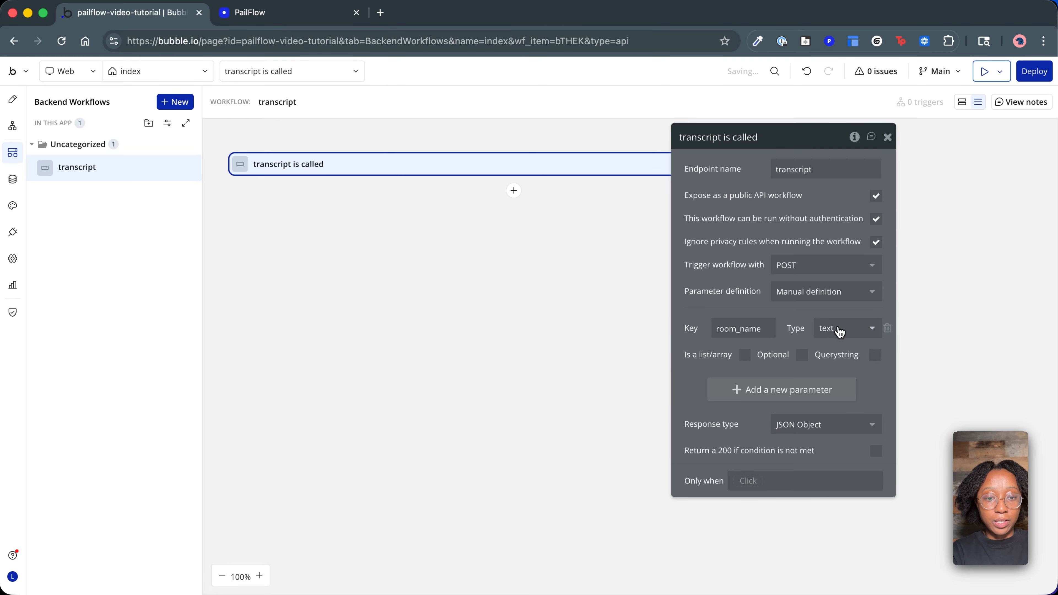
Add a second parameter with key transcript_text and type text to the transcript API workflow.
left_click(758, 388)
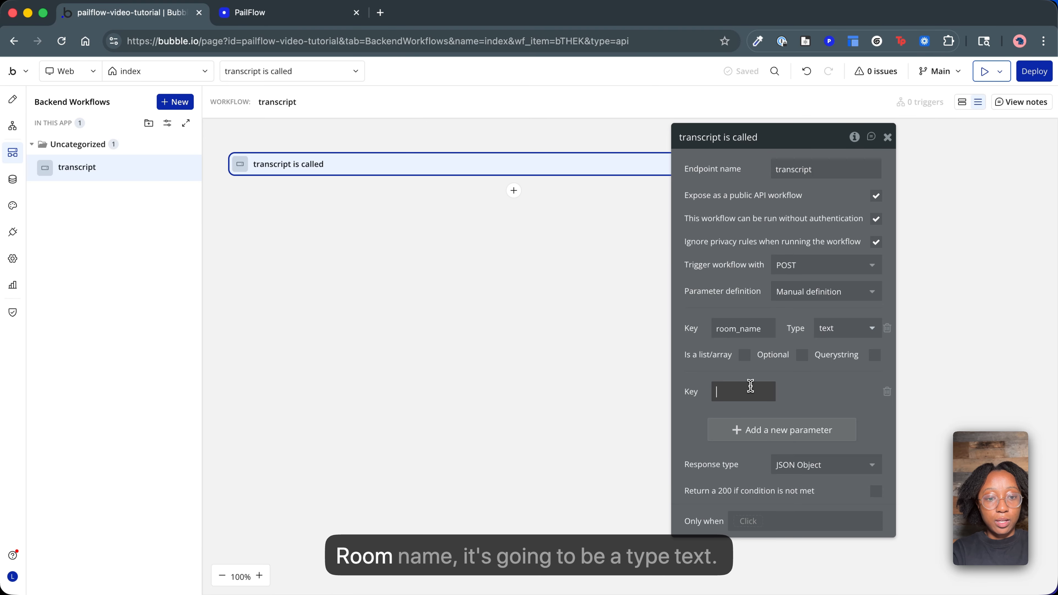
type("tra")
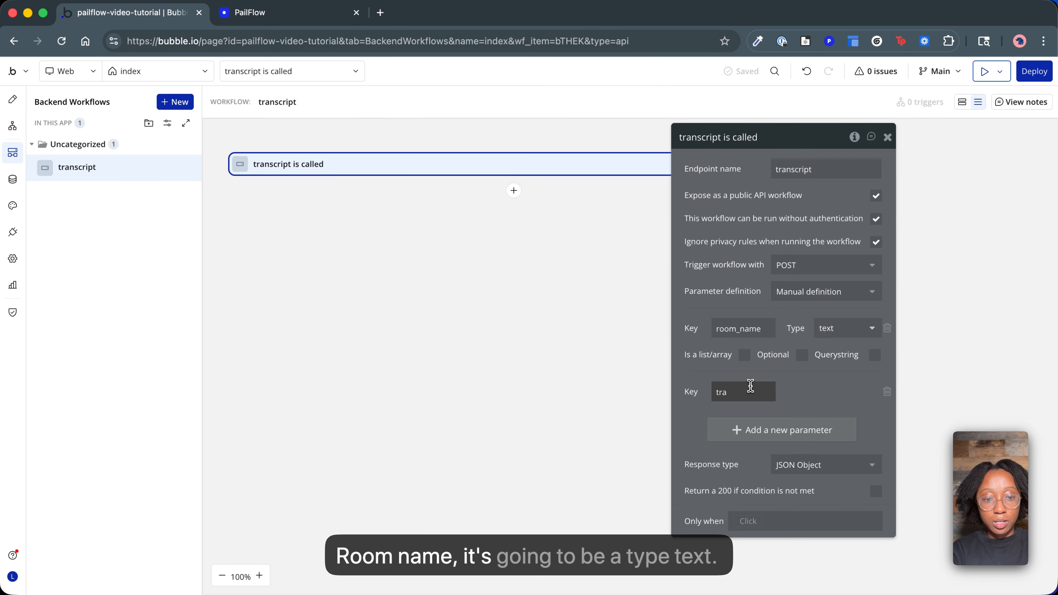
type("nscript")
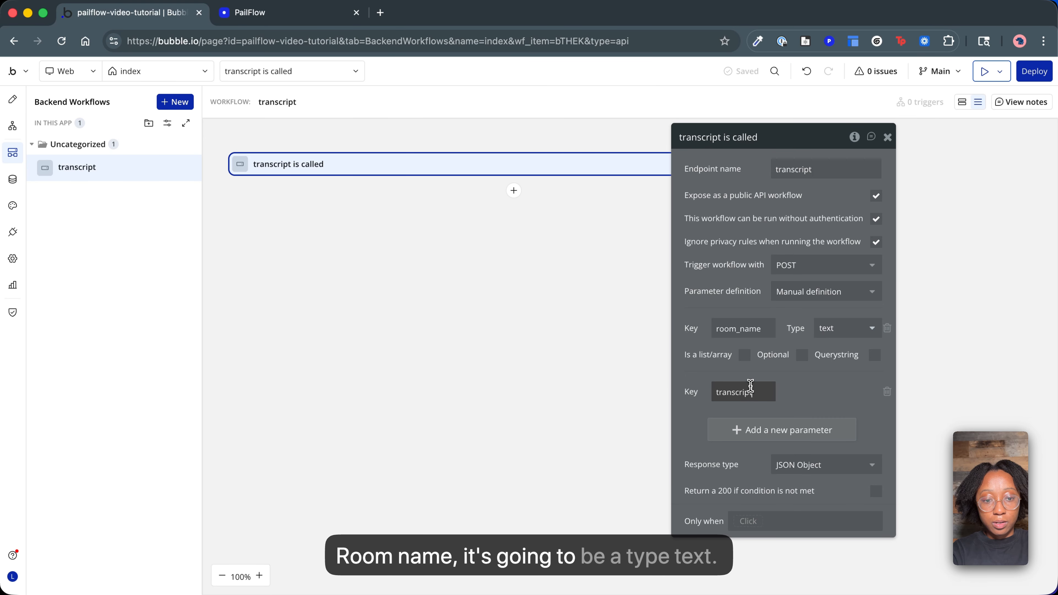
type("_text")
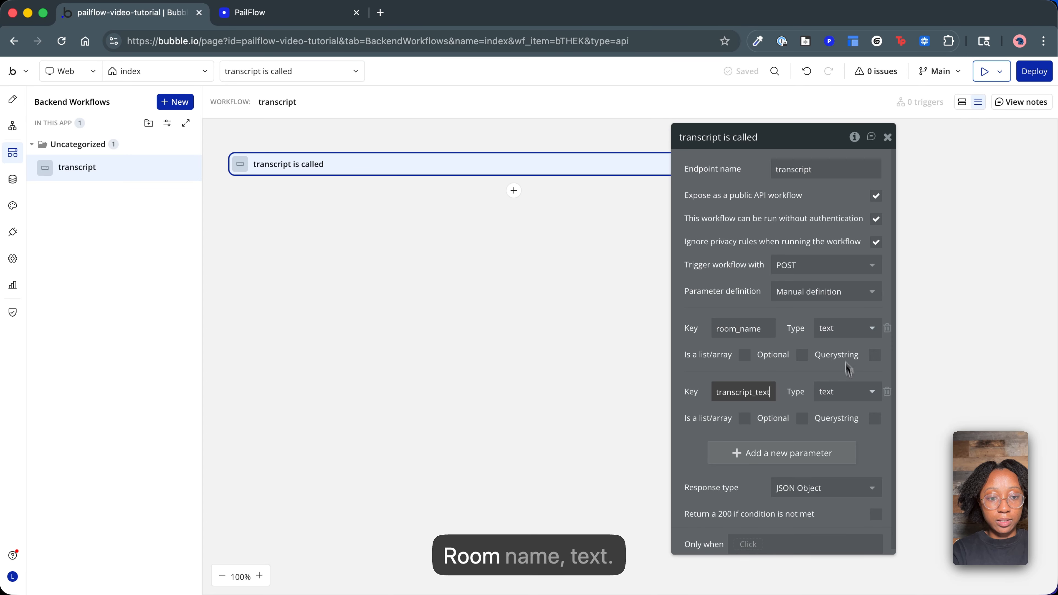
key("super+Tab")
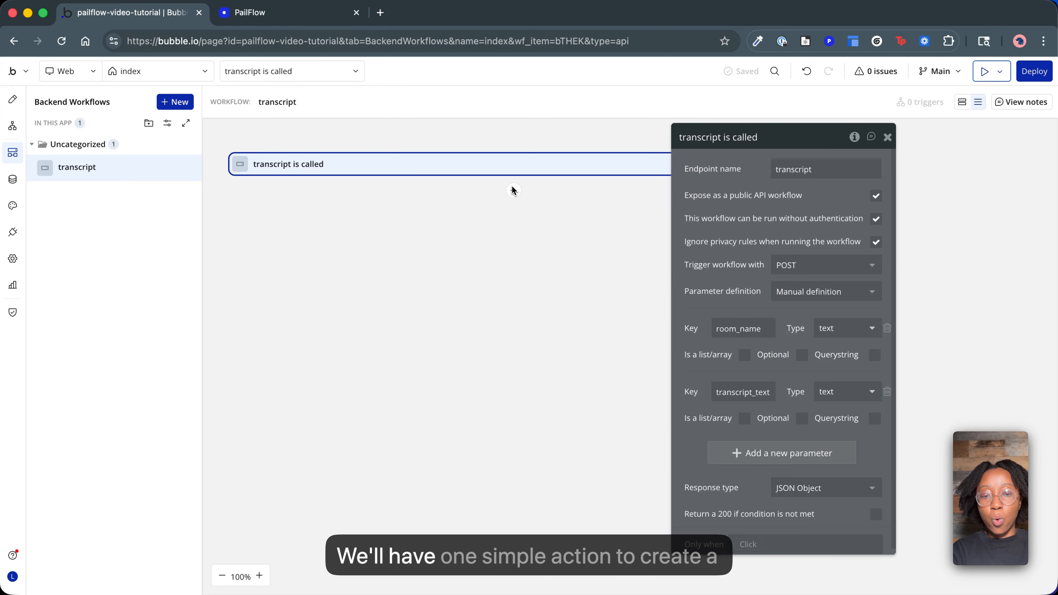
Add a "Create a new thing" action to the transcript workflow, with type transcript.
left_click(513, 190)
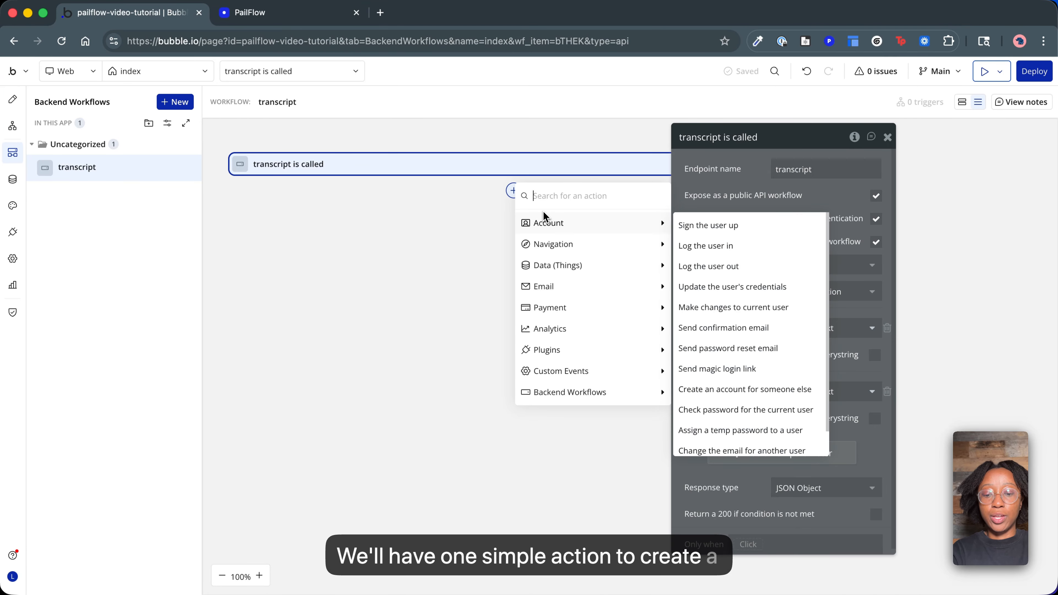
type("create")
left_click(556, 244)
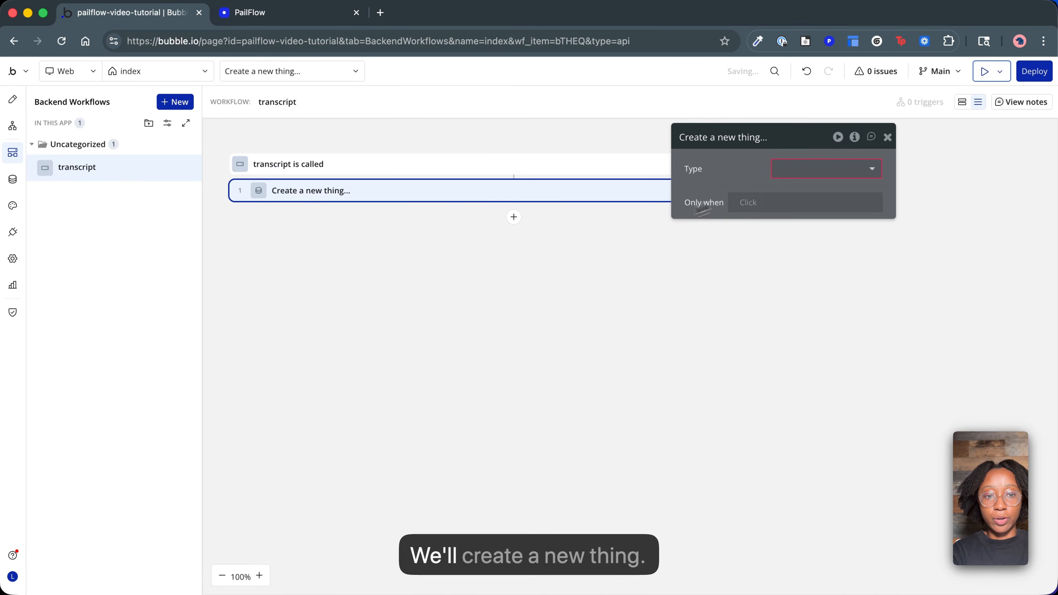
left_click(787, 171)
left_click(797, 206)
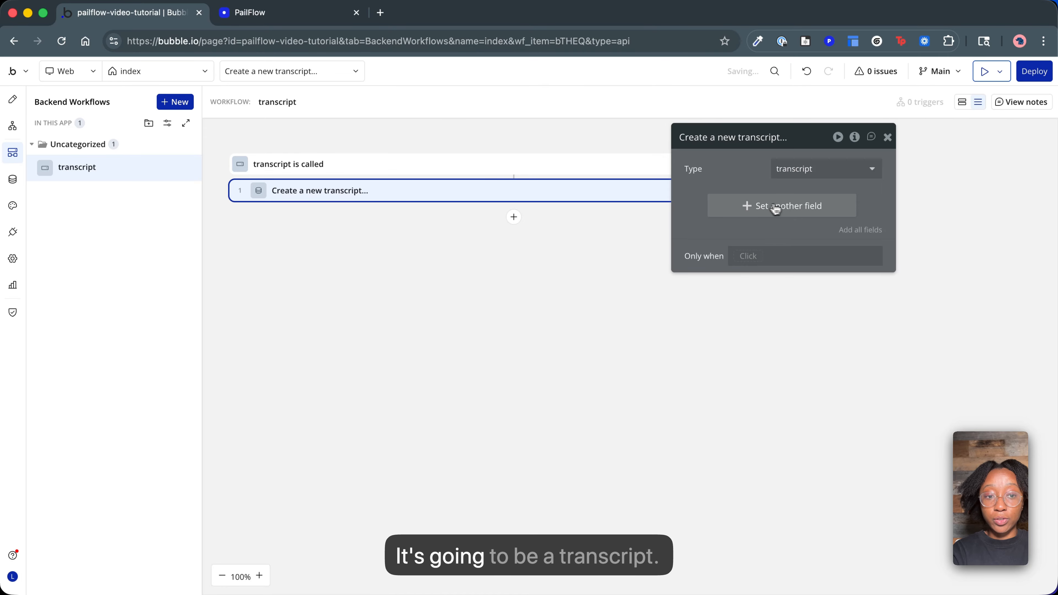
Set the new transcript's room name field to the room_name workflow parameter.
left_click(746, 208)
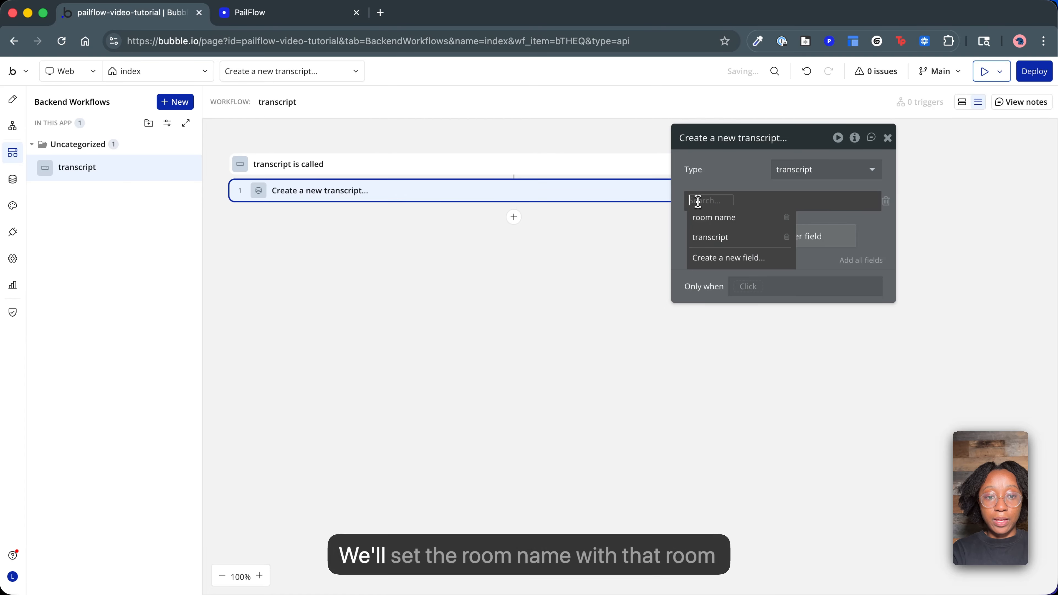
left_click(709, 218)
left_click(757, 201)
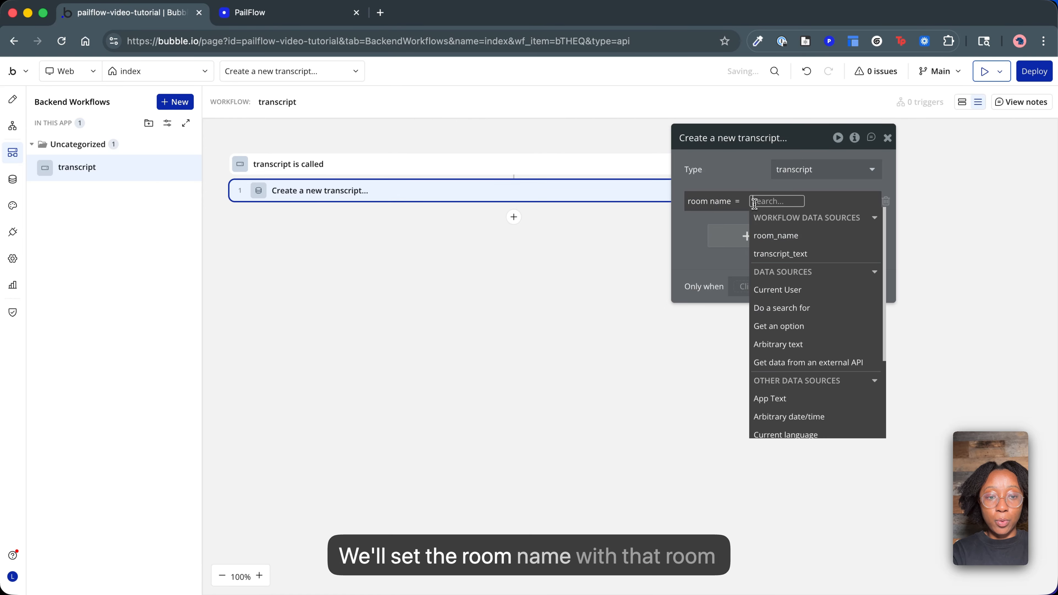
left_click(771, 236)
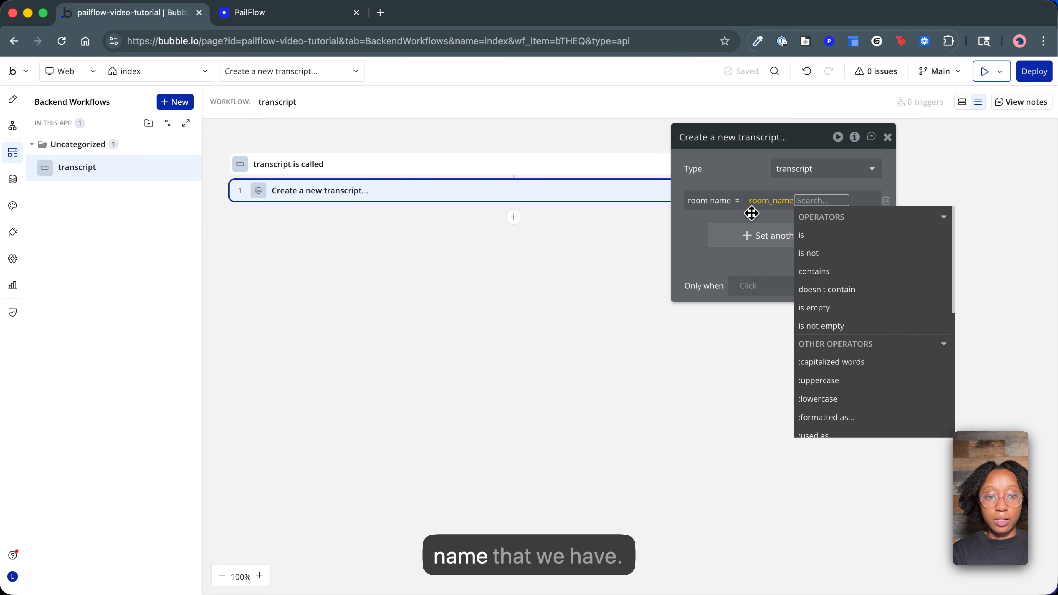
left_click(747, 233)
Set the new transcript's transcript field to the transcript_text workflow parameter.
left_click(746, 234)
left_click(704, 232)
left_click(710, 265)
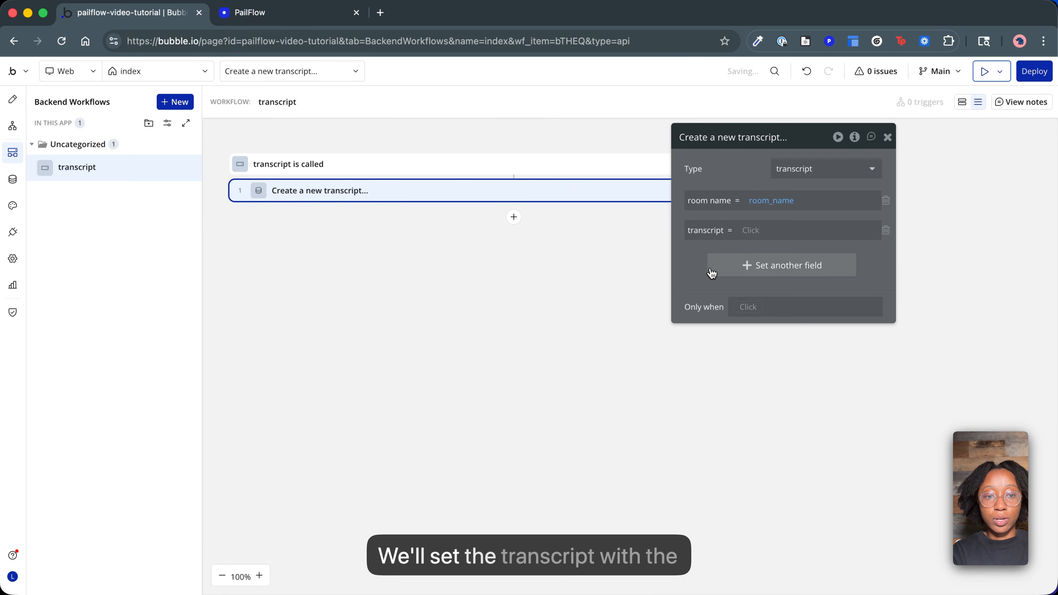
left_click(749, 231)
left_click(774, 283)
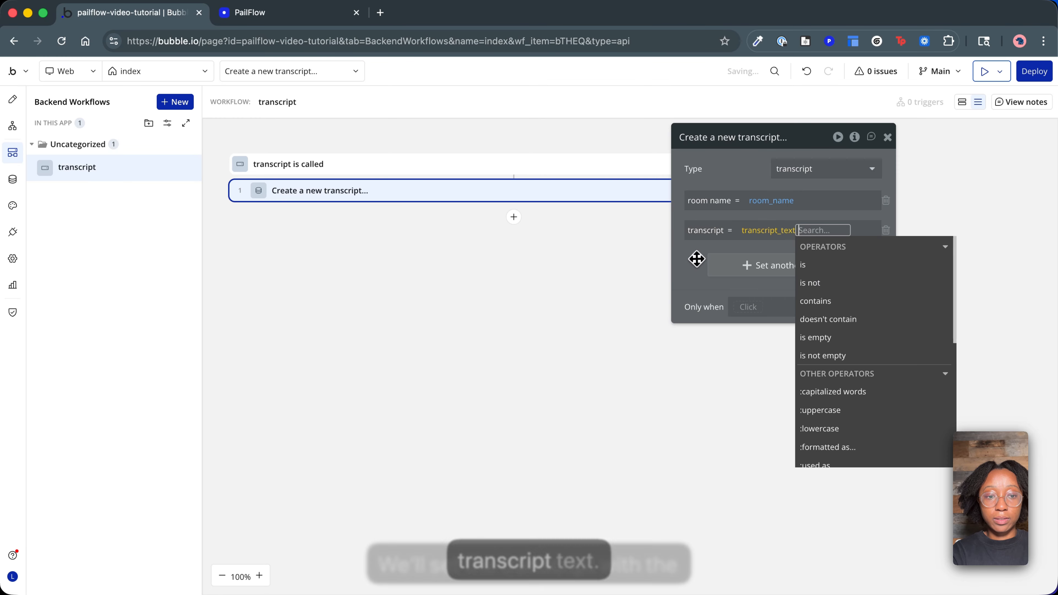
left_click(696, 257)
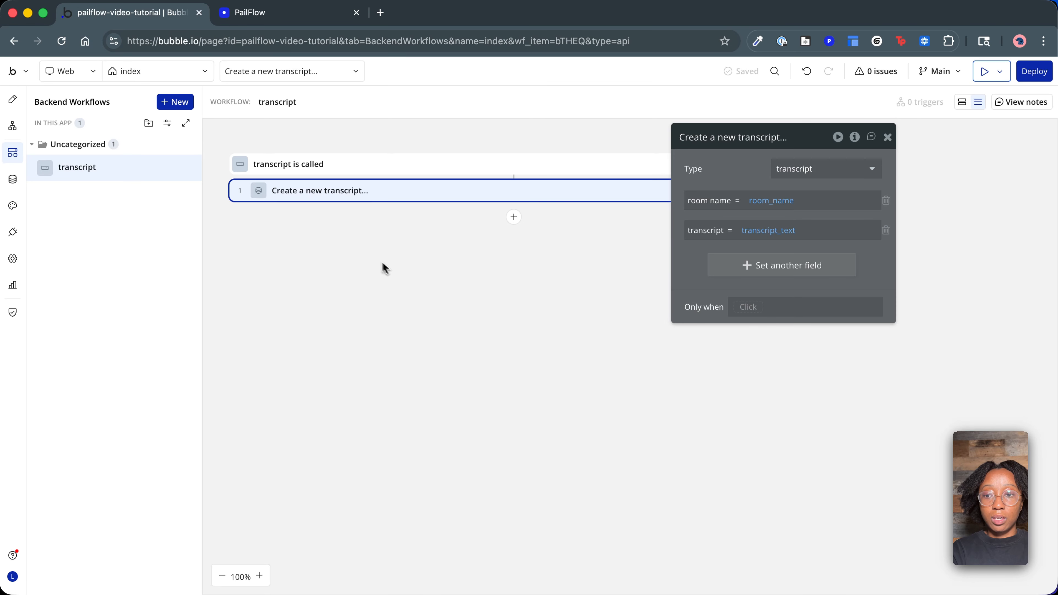
Copy the full Workflow API root URL from the app's API settings.
left_click(317, 167)
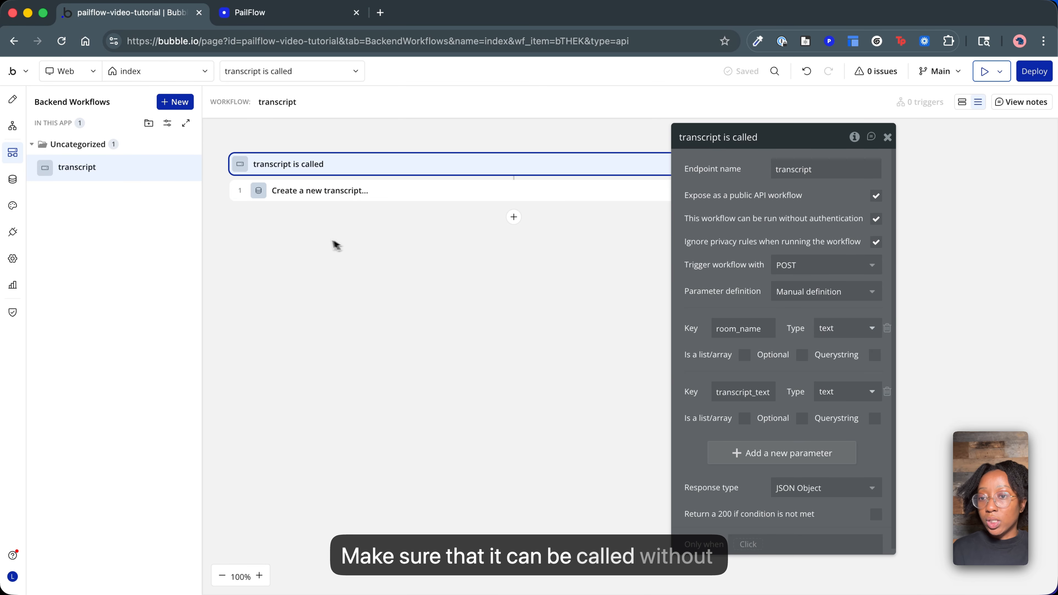
left_click(12, 184)
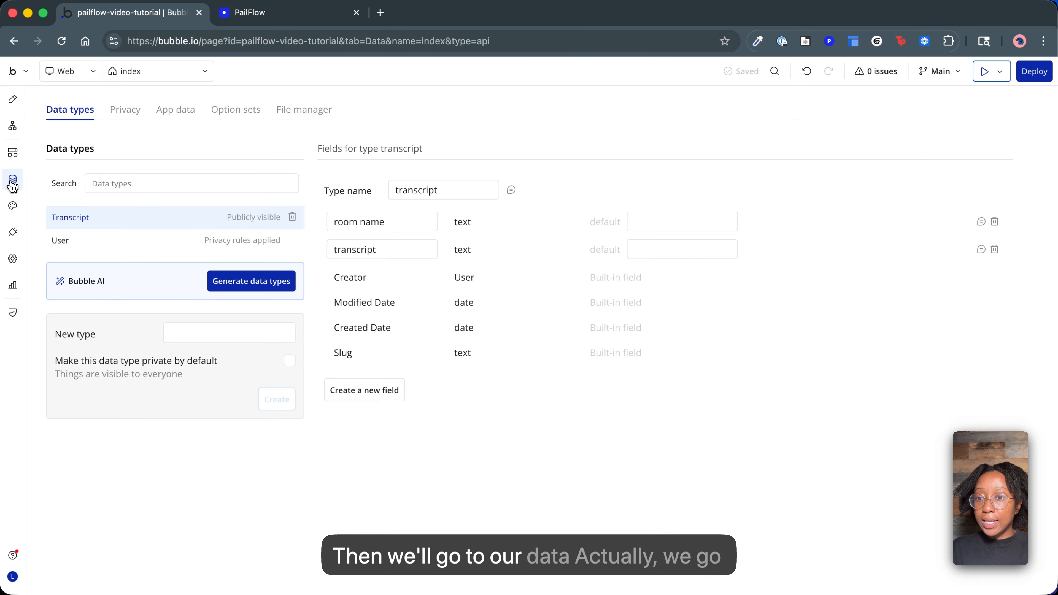
left_click(13, 257)
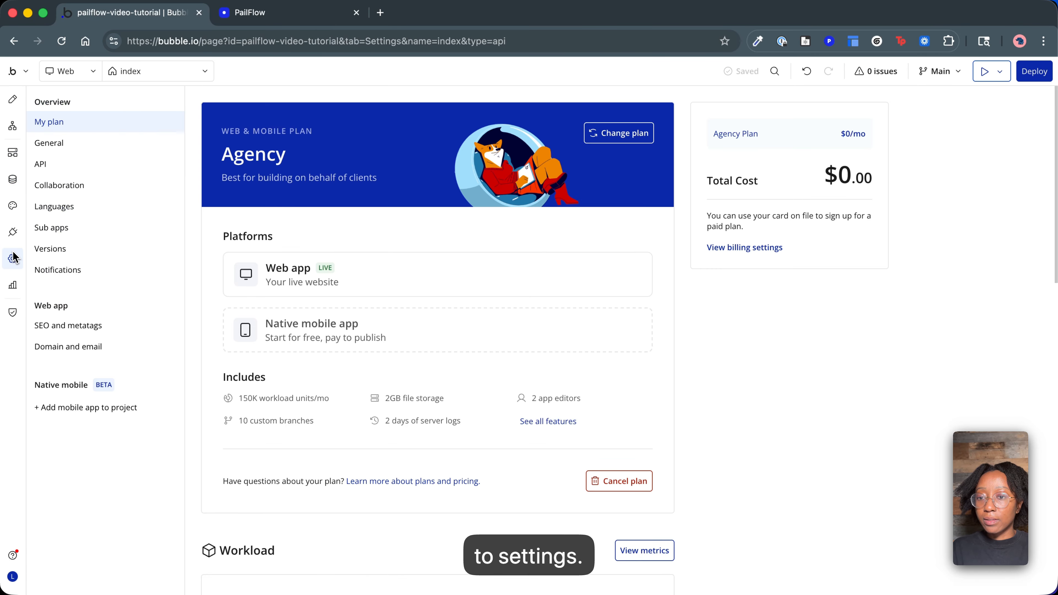
left_click(59, 171)
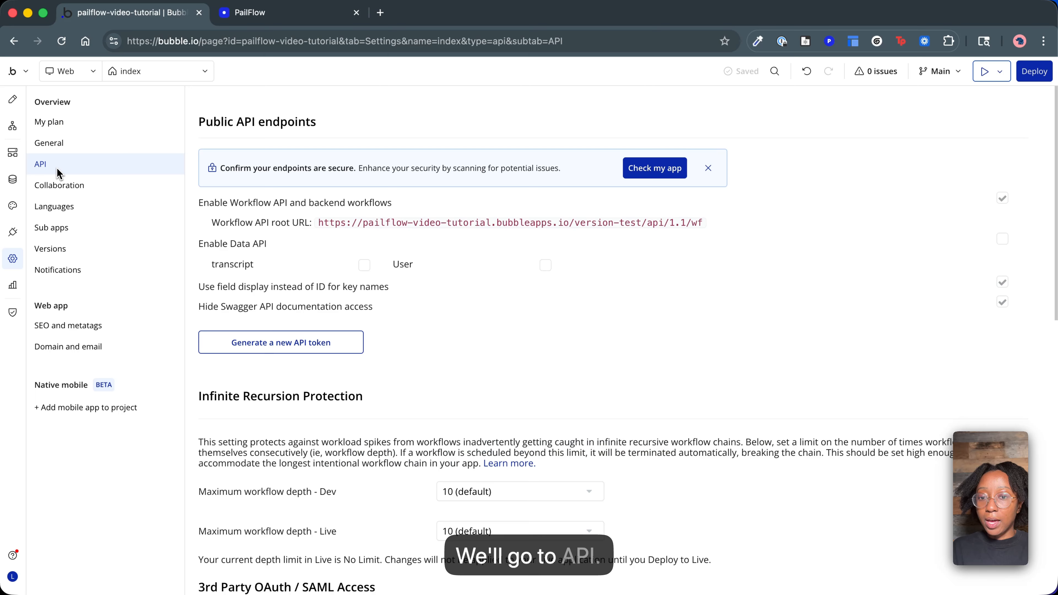
left_click_drag(698, 223, 319, 223)
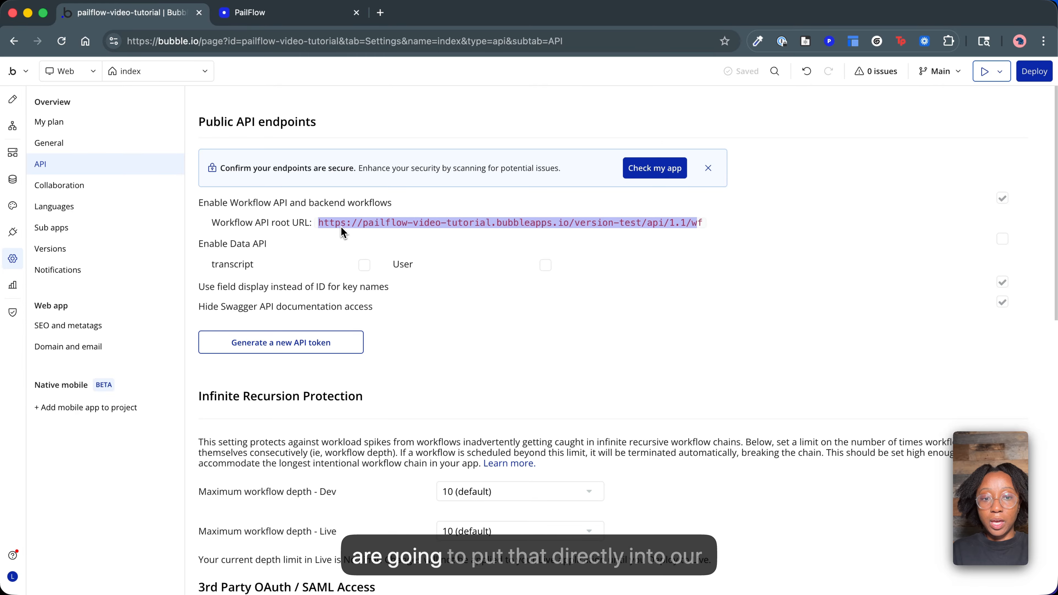
left_click_drag(704, 224, 303, 228)
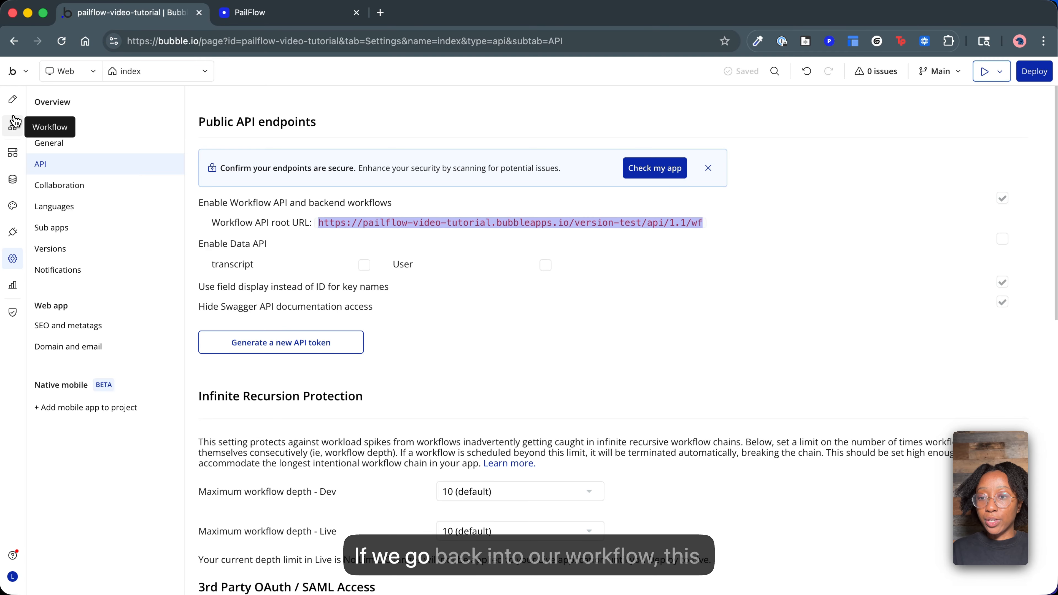
left_click(14, 127)
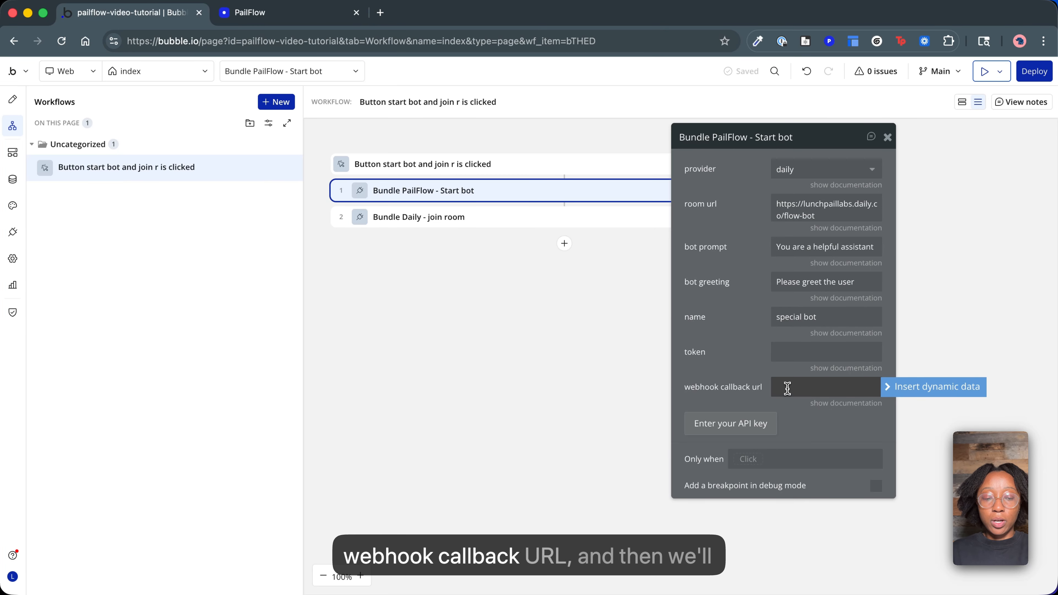
type("/api/1.1/wf/transcript")
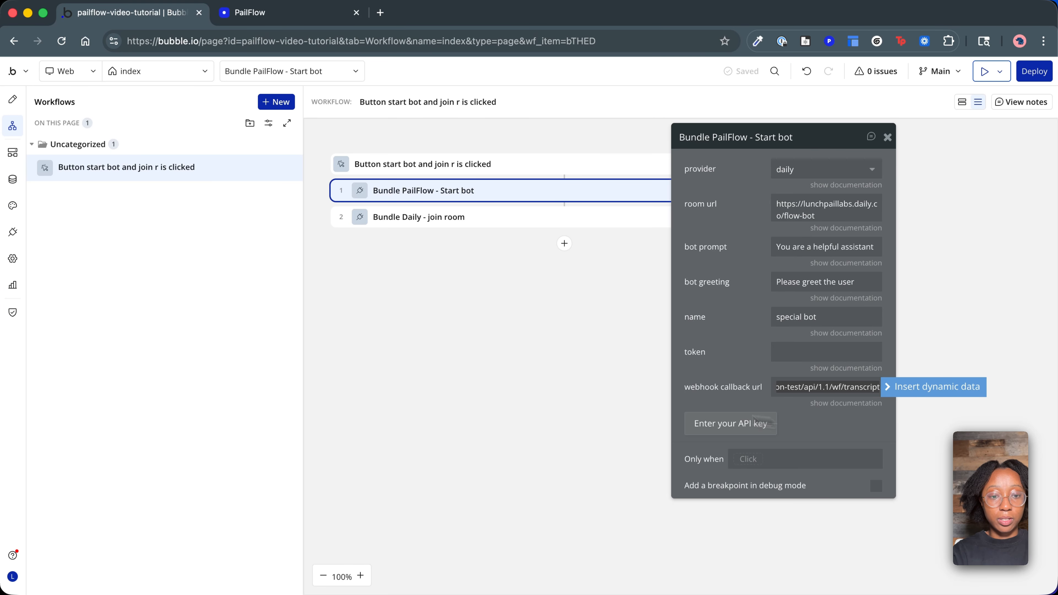
left_click(628, 409)
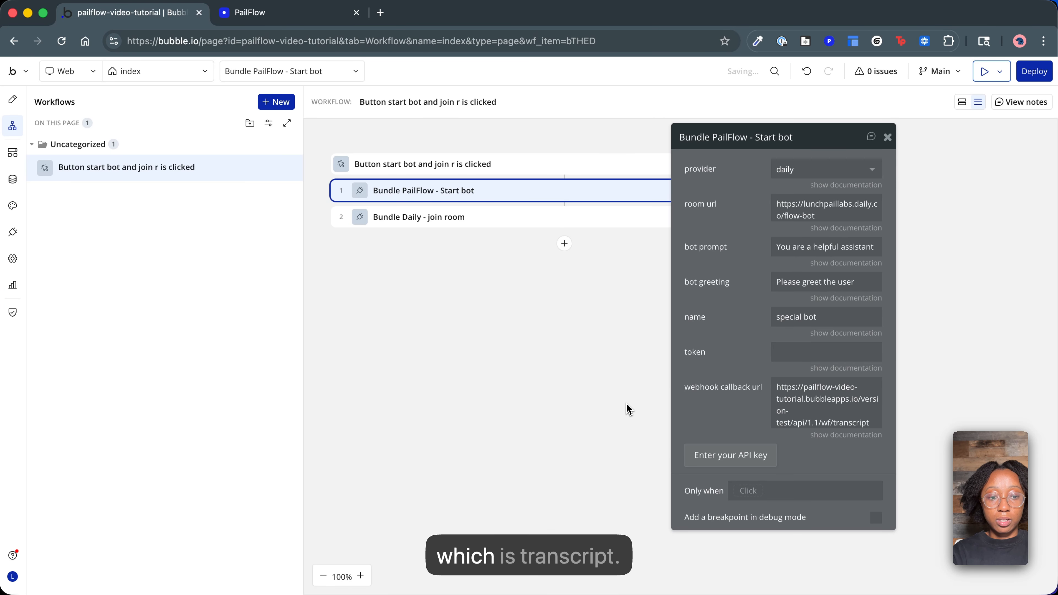
Check the backend workflow's endpoint name against the ending of the Start bot action's webhook callback url.
left_click(12, 153)
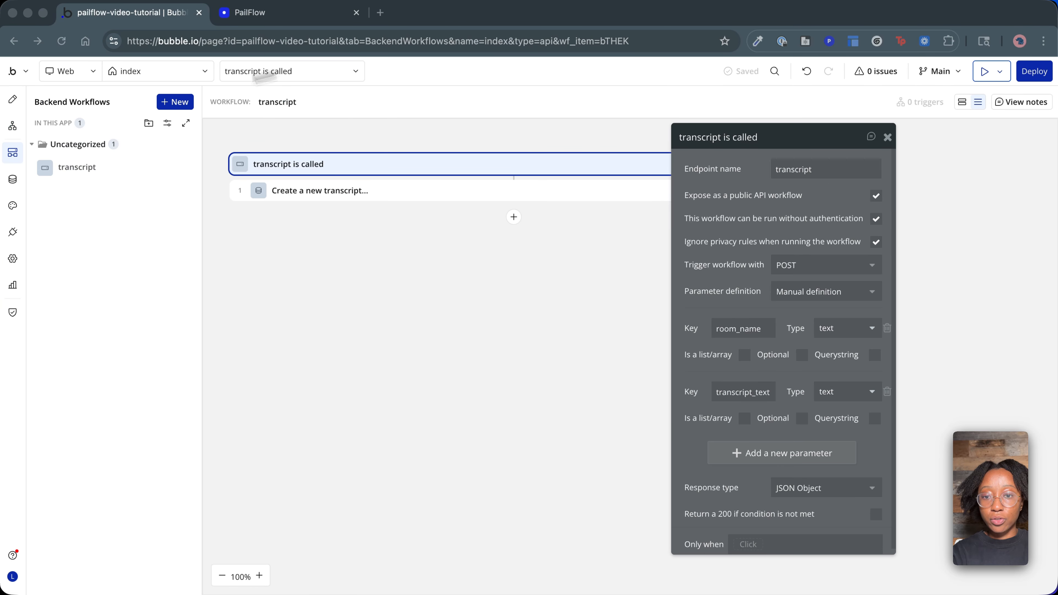
double_click(793, 164)
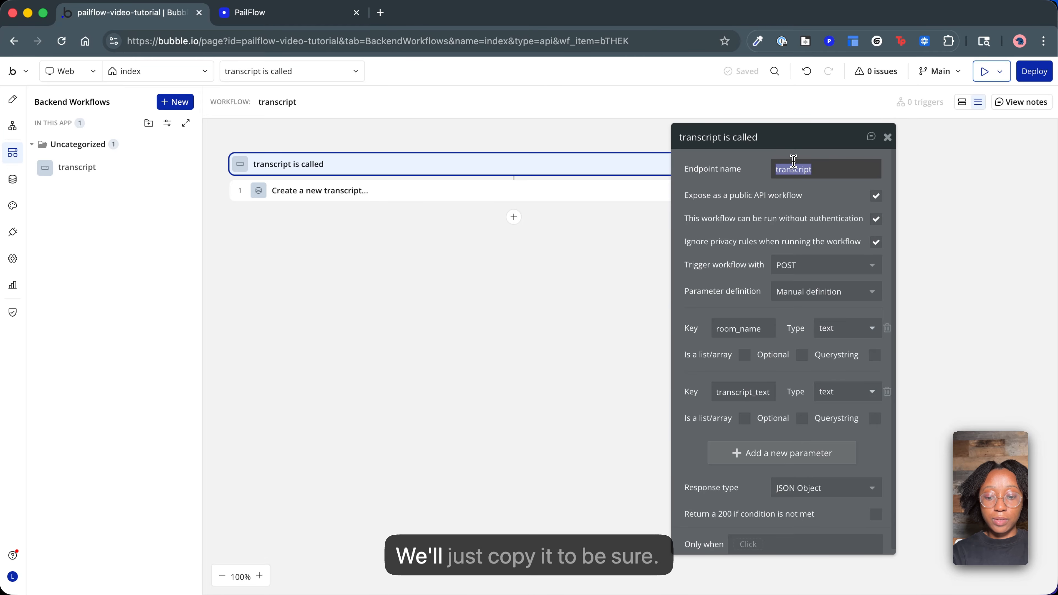
left_click(12, 98)
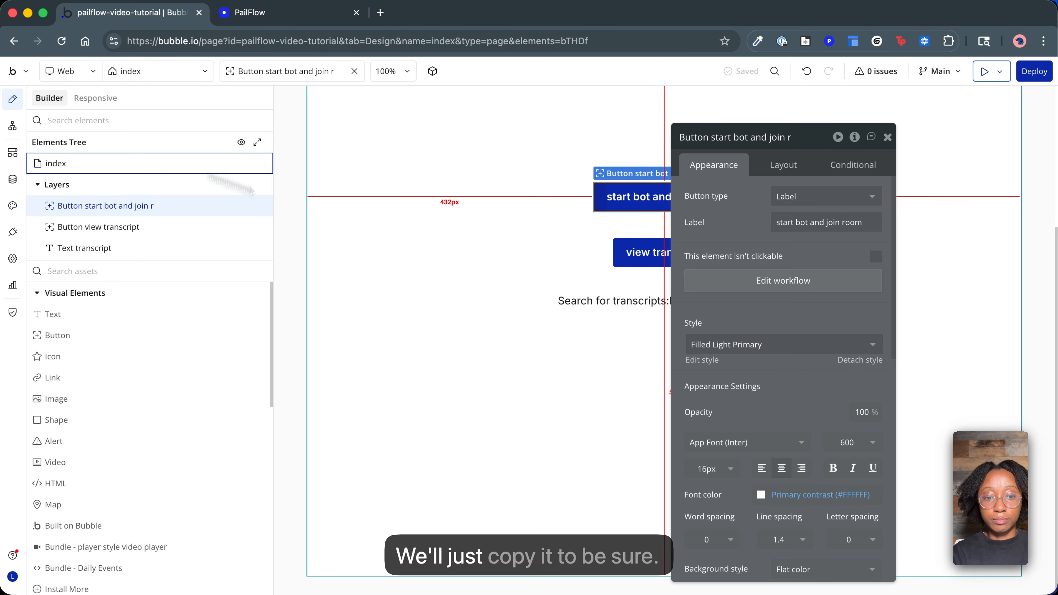
left_click(10, 126)
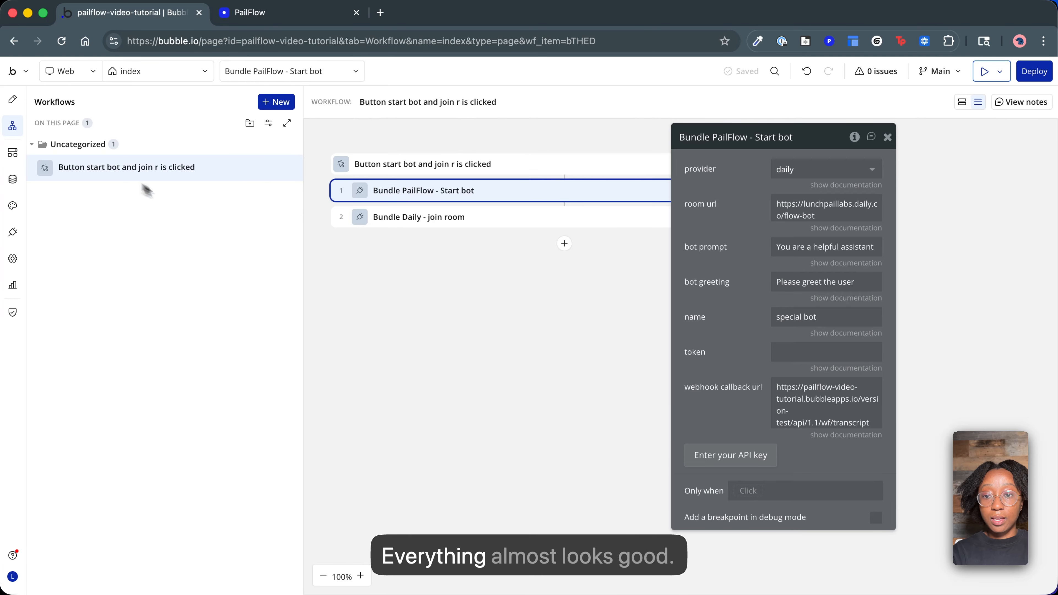
Turn off visibility on page load for the transcript text element on the index page.
left_click(12, 100)
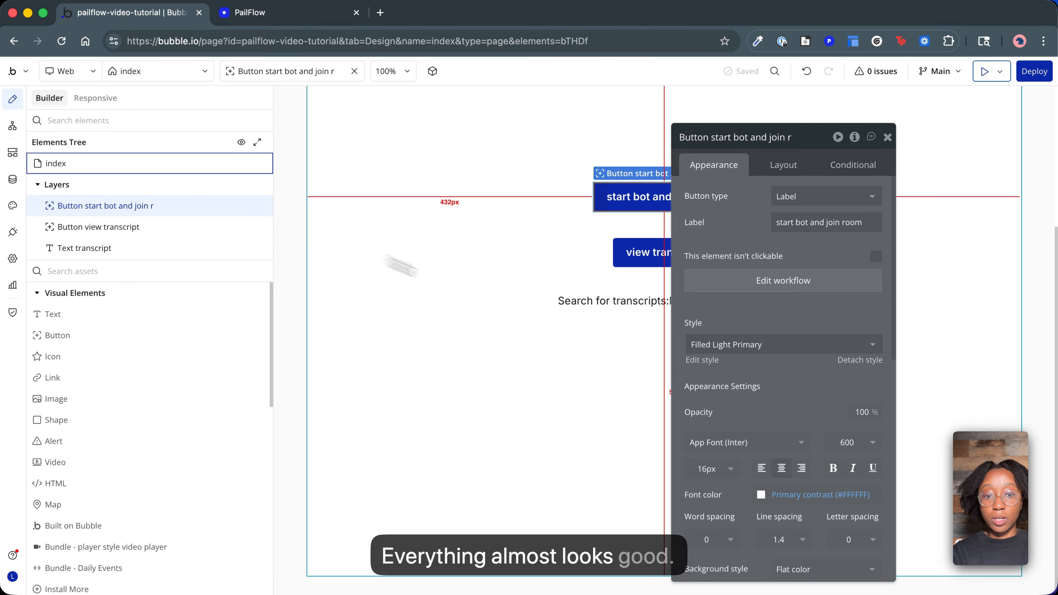
left_click(589, 307)
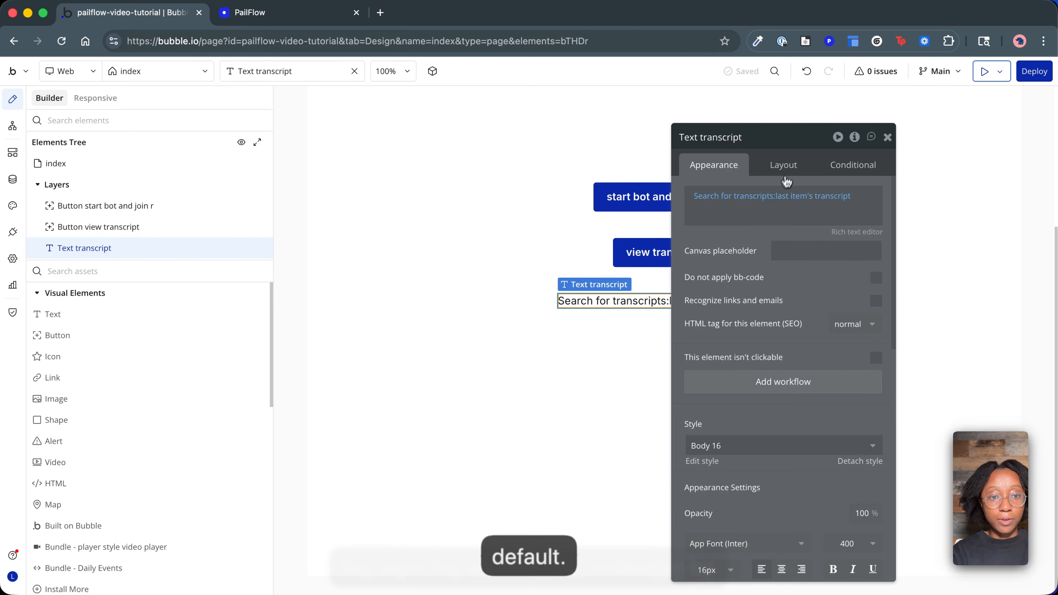
left_click(788, 169)
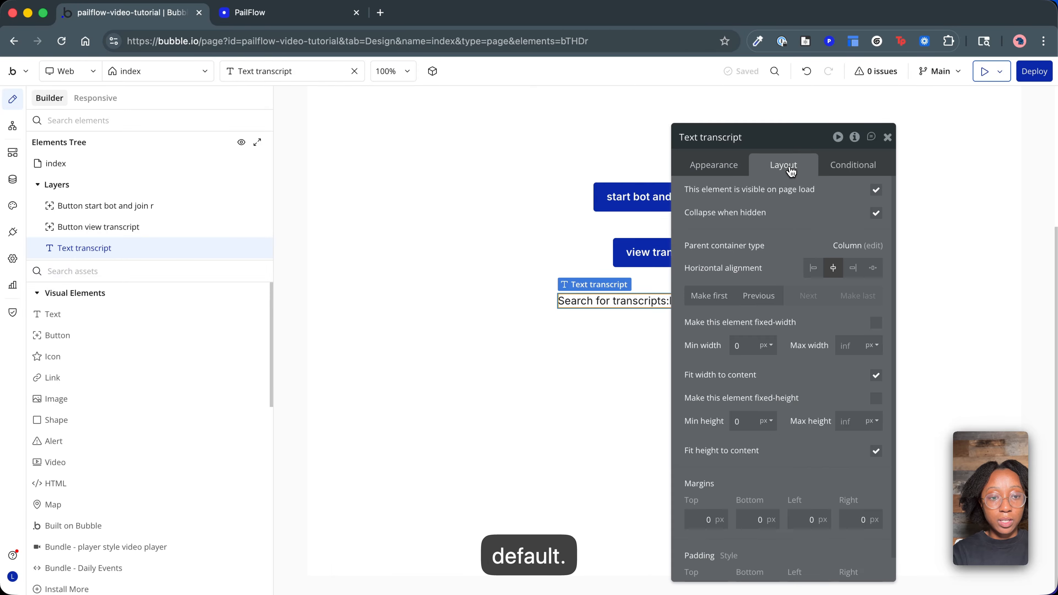
left_click(879, 192)
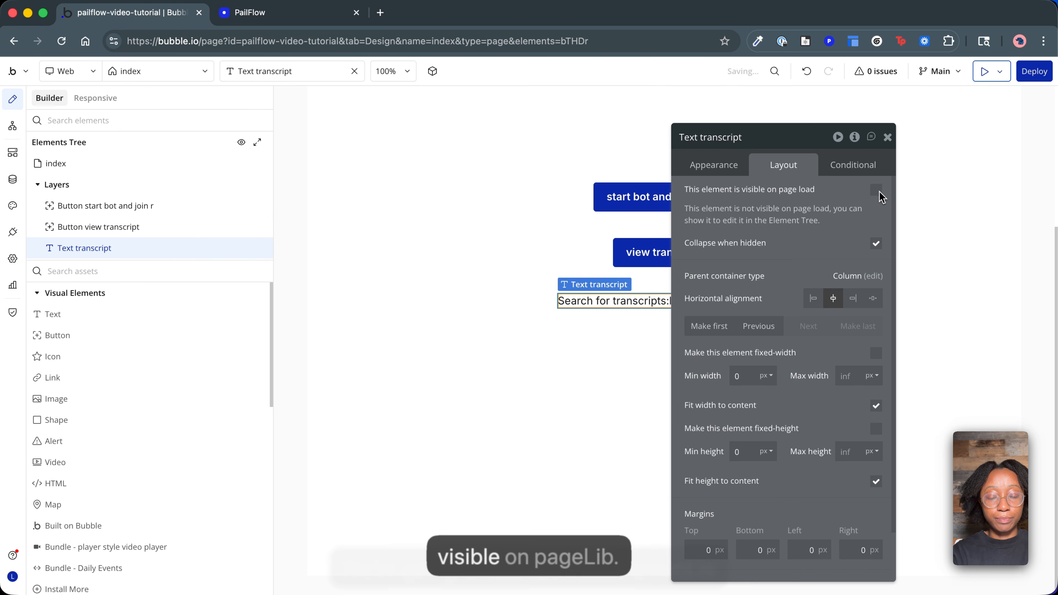
Create a workflow for the view transcript button with a Toggle an element action targeting Text transcript.
left_click(639, 260)
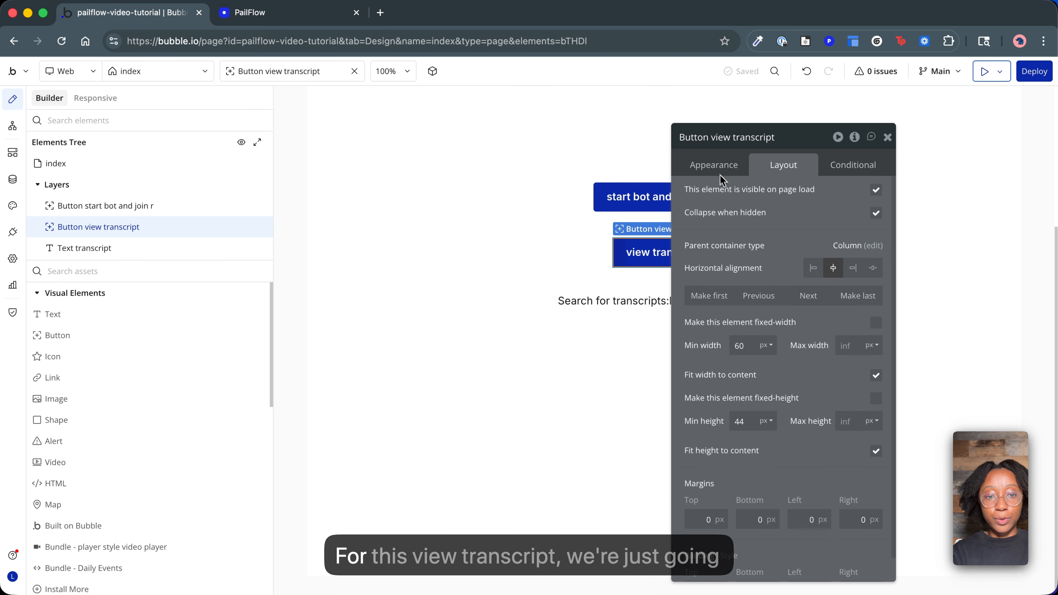
left_click(715, 166)
left_click(745, 287)
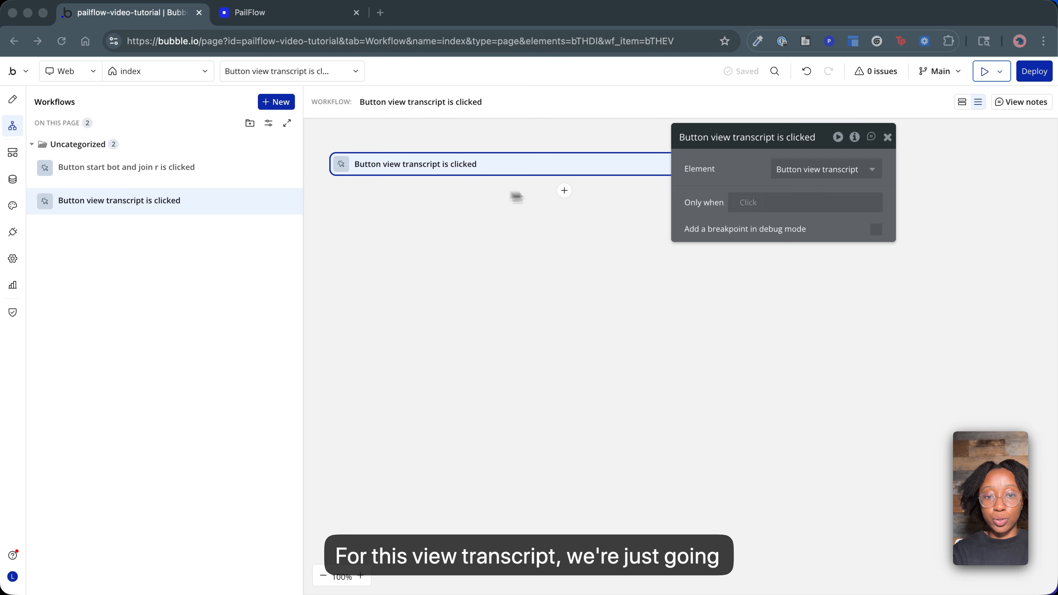
left_click(565, 191)
type("togg")
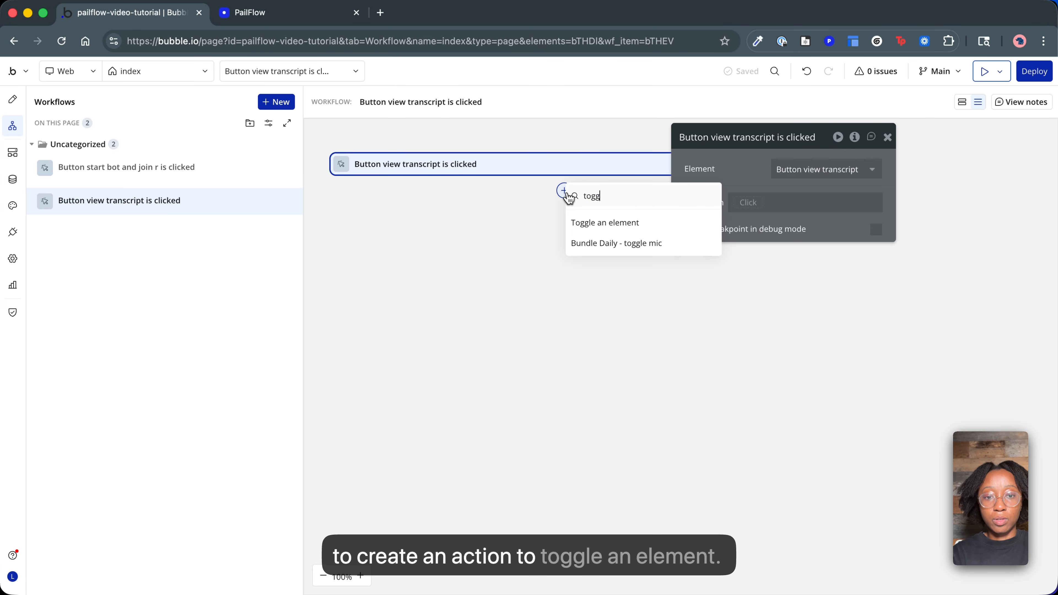
left_click(605, 225)
left_click(816, 169)
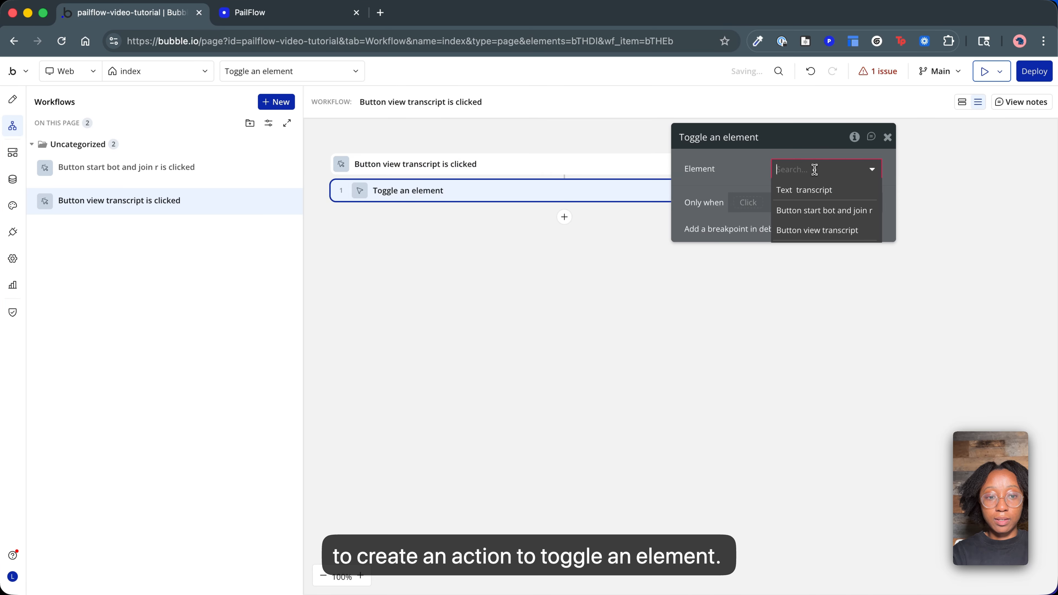
left_click(816, 191)
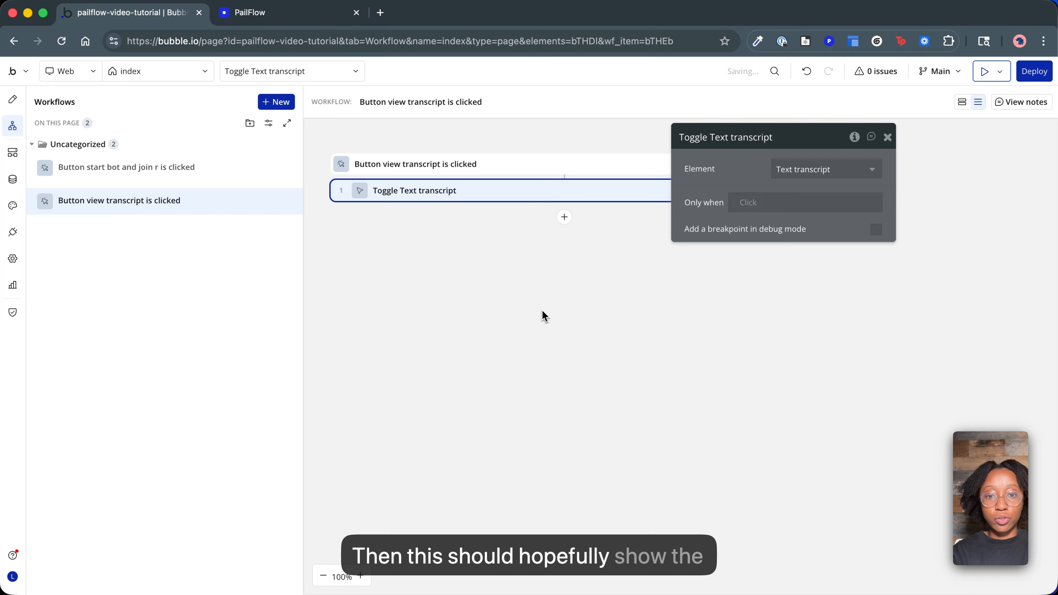
Preview the index page and run start bot and join room.
left_click(12, 99)
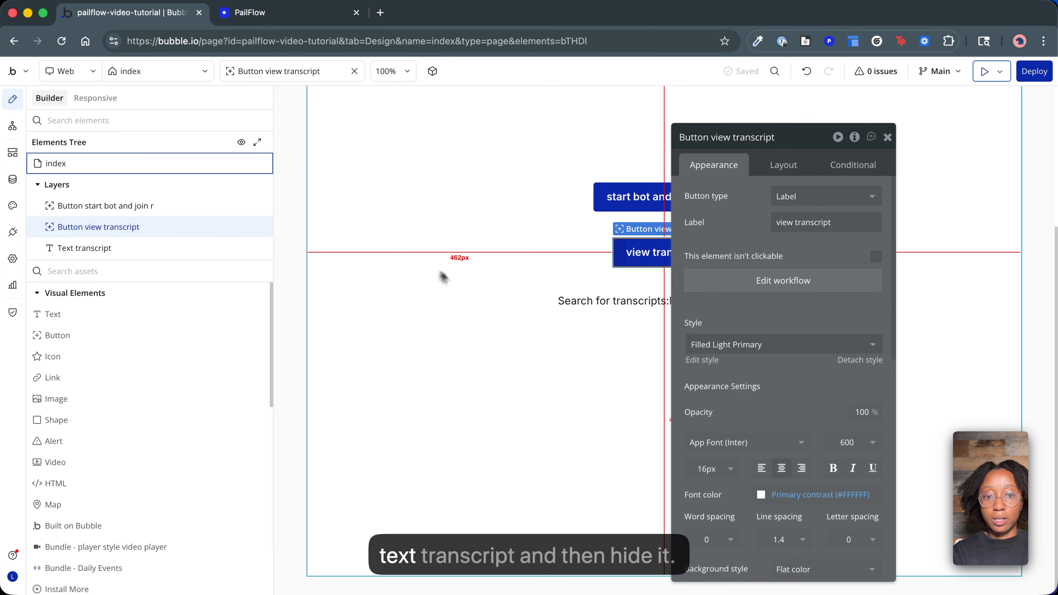
left_click(472, 288)
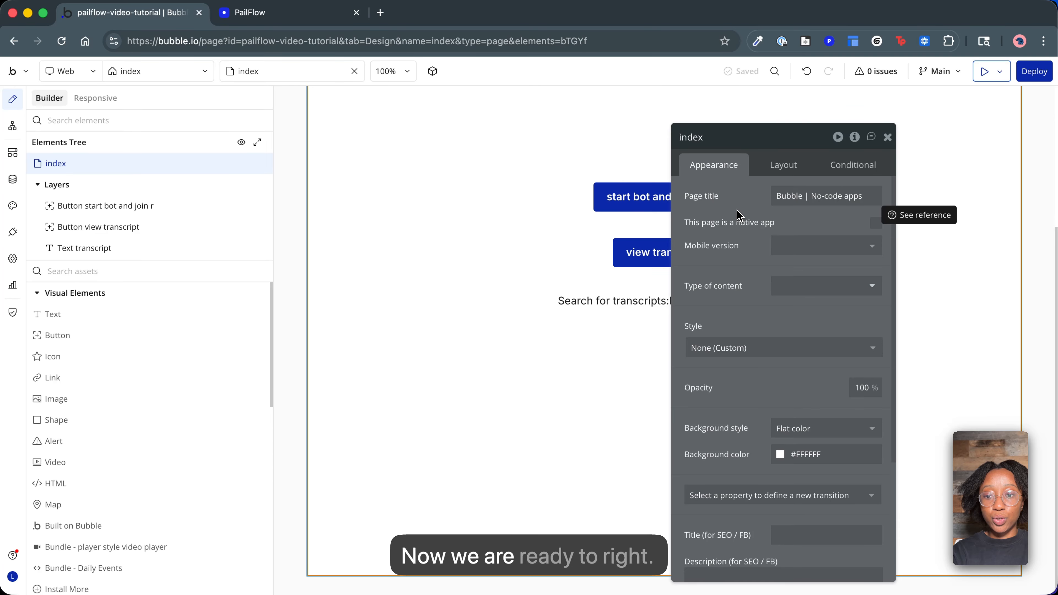
left_click(984, 72)
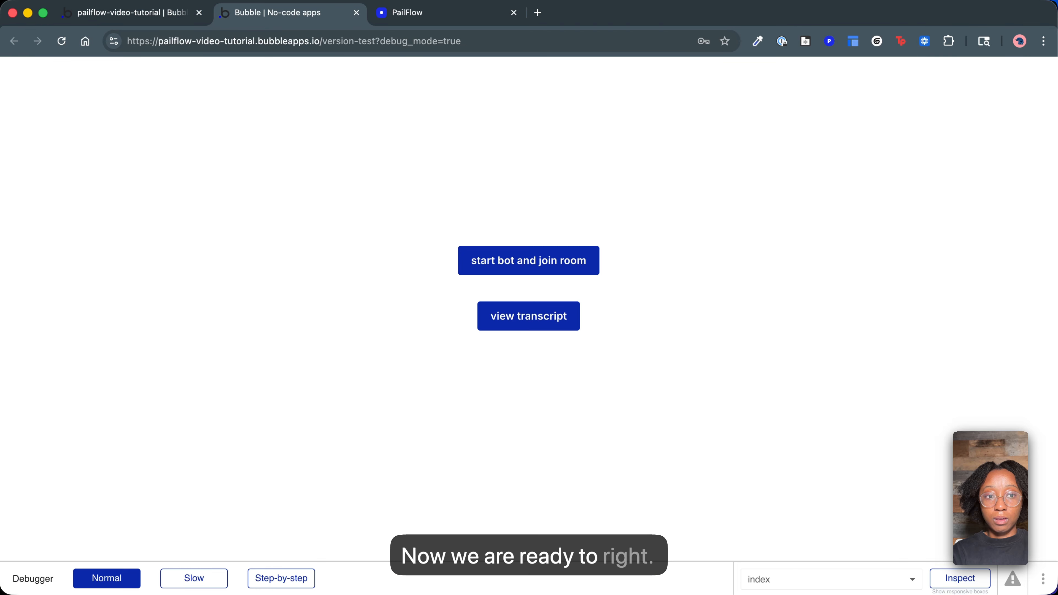
left_click(524, 269)
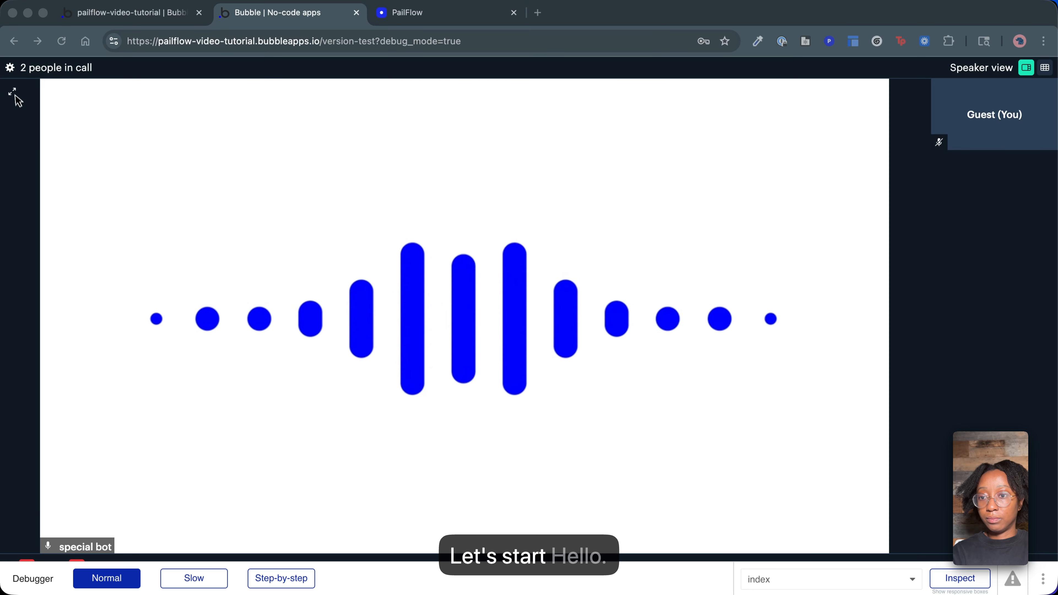
View the call in full screen, return to the normal view, and allow microphone access while visiting the site.
left_click(14, 94)
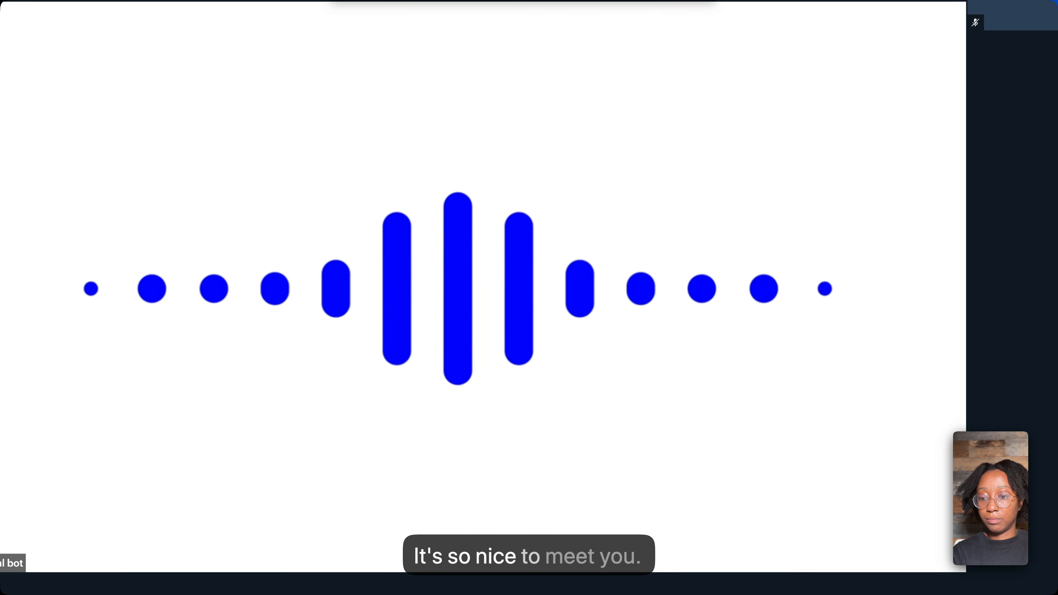
key("Escape")
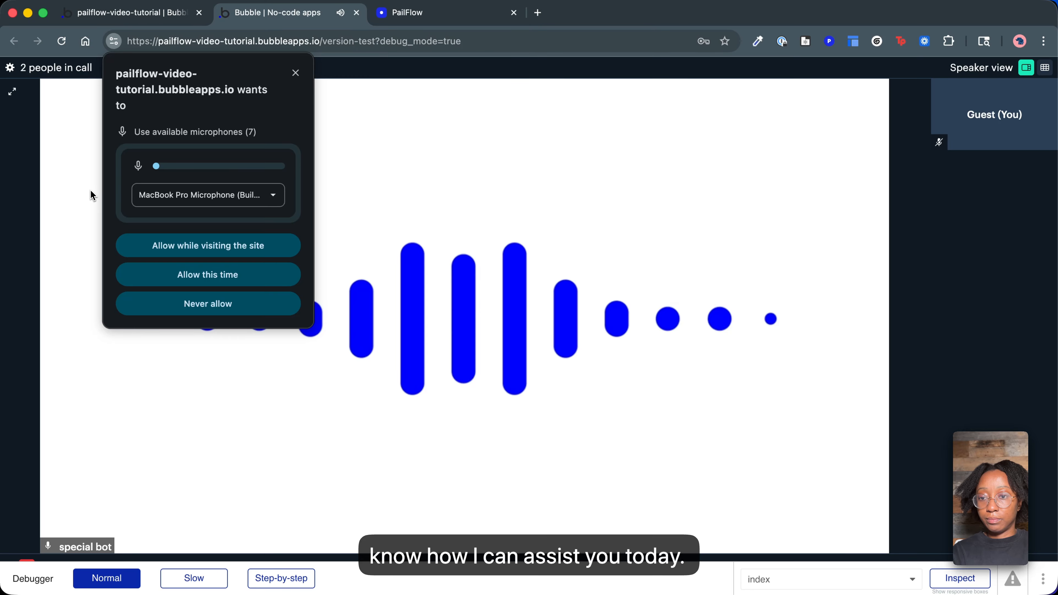
left_click(180, 245)
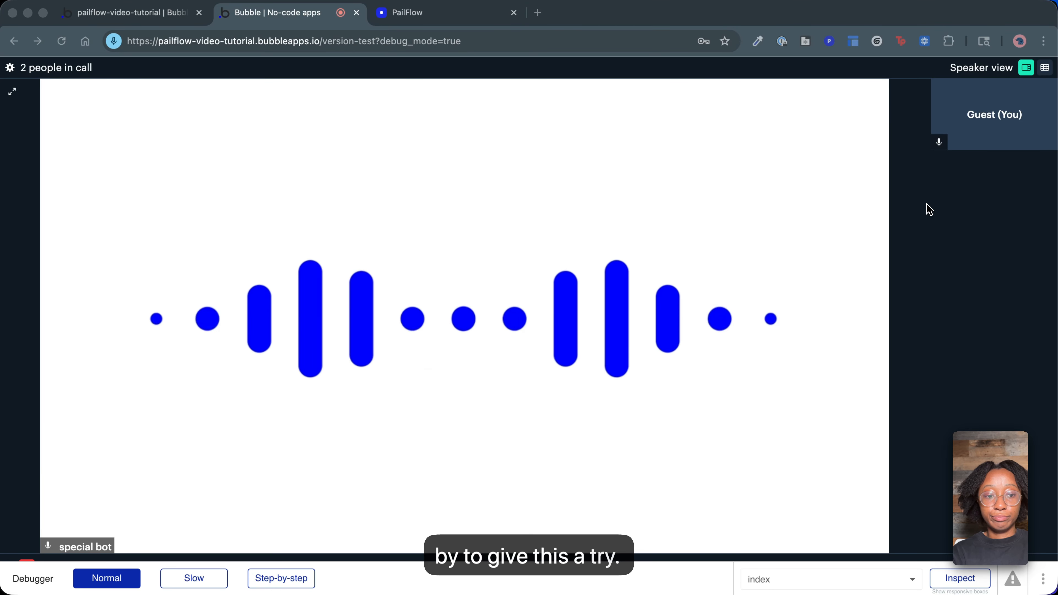
Leave the call with the bot and show the conversation transcript on the preview page.
left_click(1016, 567)
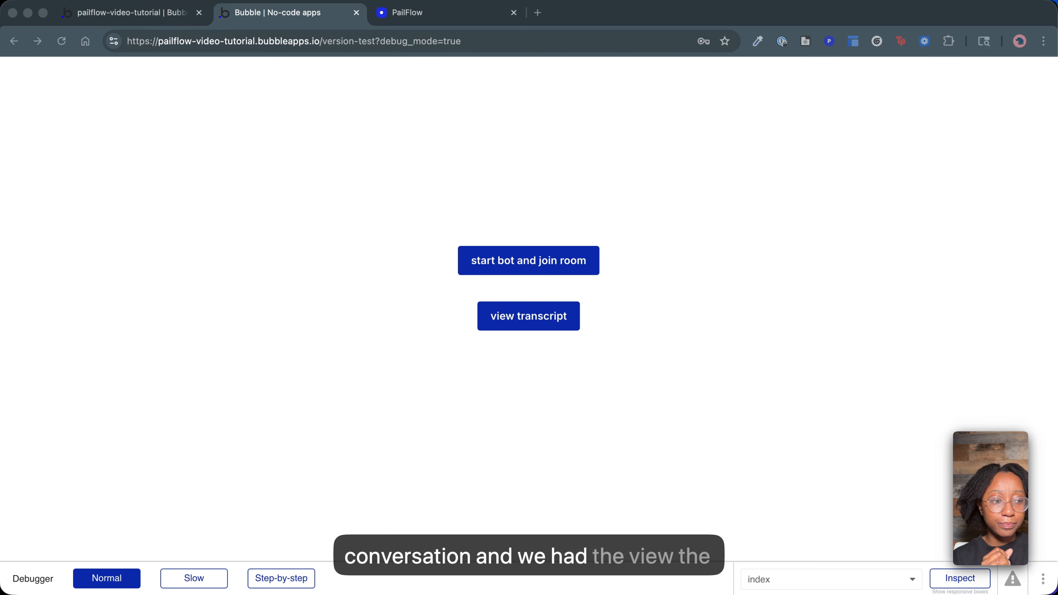
left_click(524, 326)
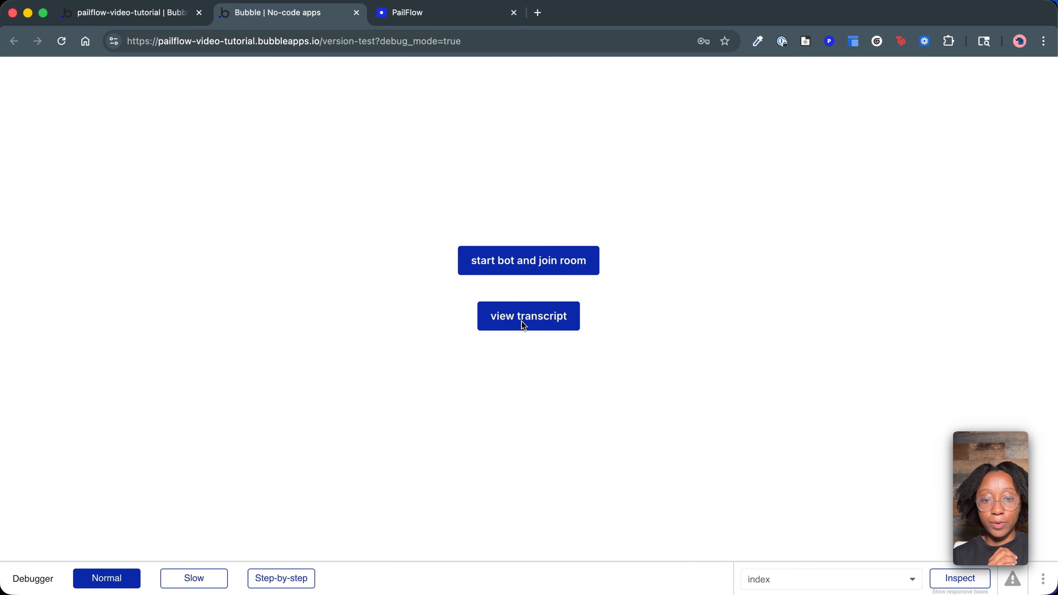
left_click(536, 323)
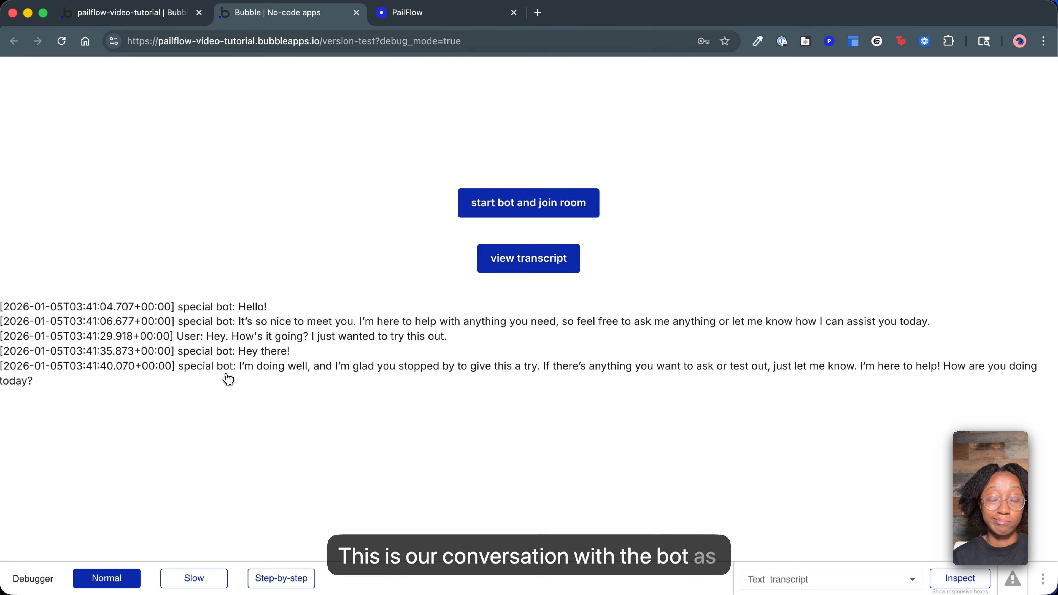
Review the Start bot action's parameters in the start bot and join room button's workflow, including the bot prompt.
left_click(103, 15)
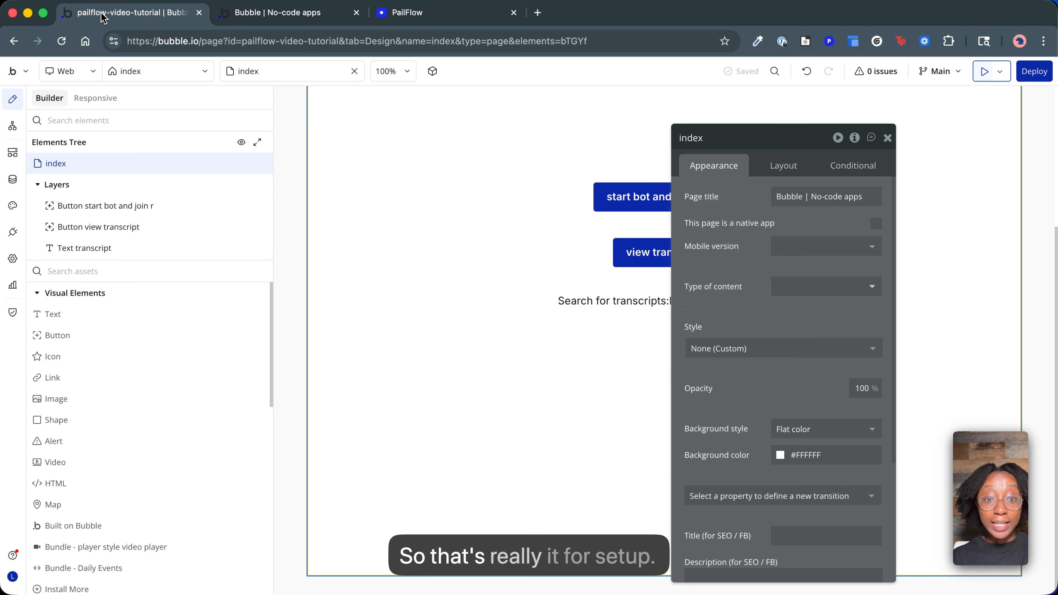
left_click(14, 128)
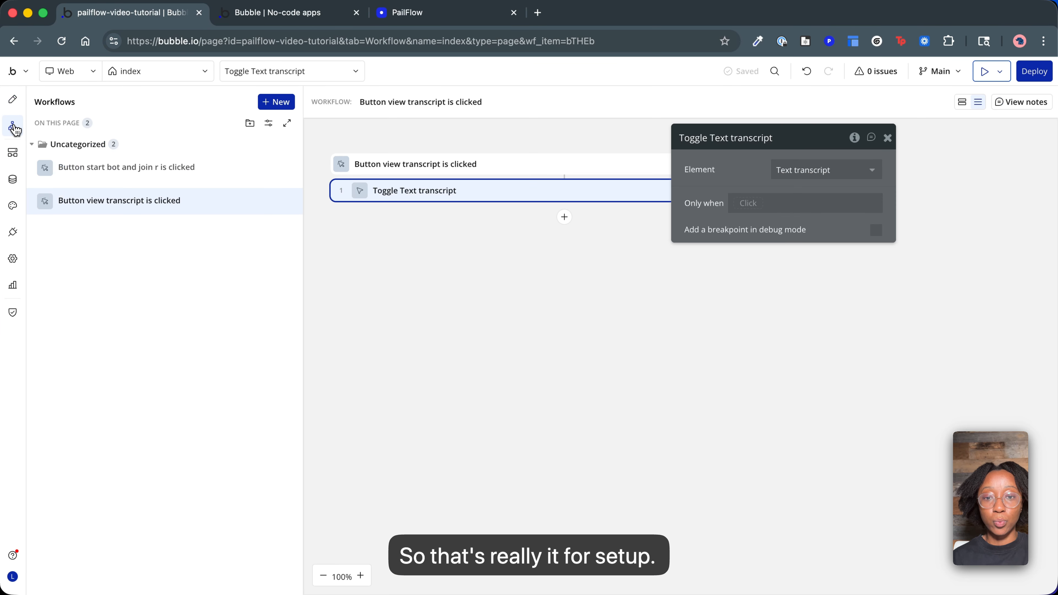
left_click(150, 169)
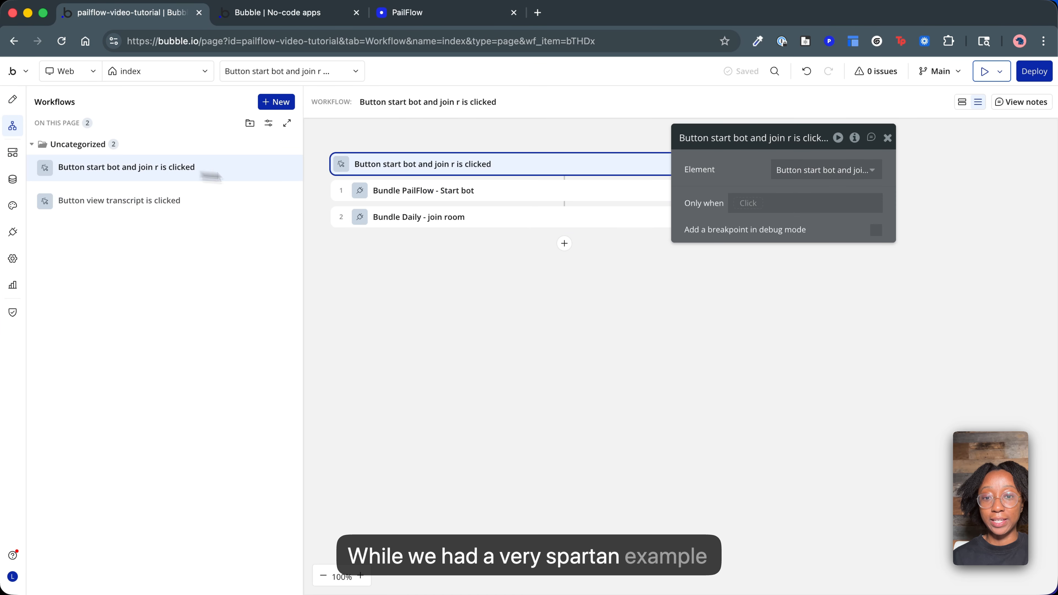
left_click(412, 191)
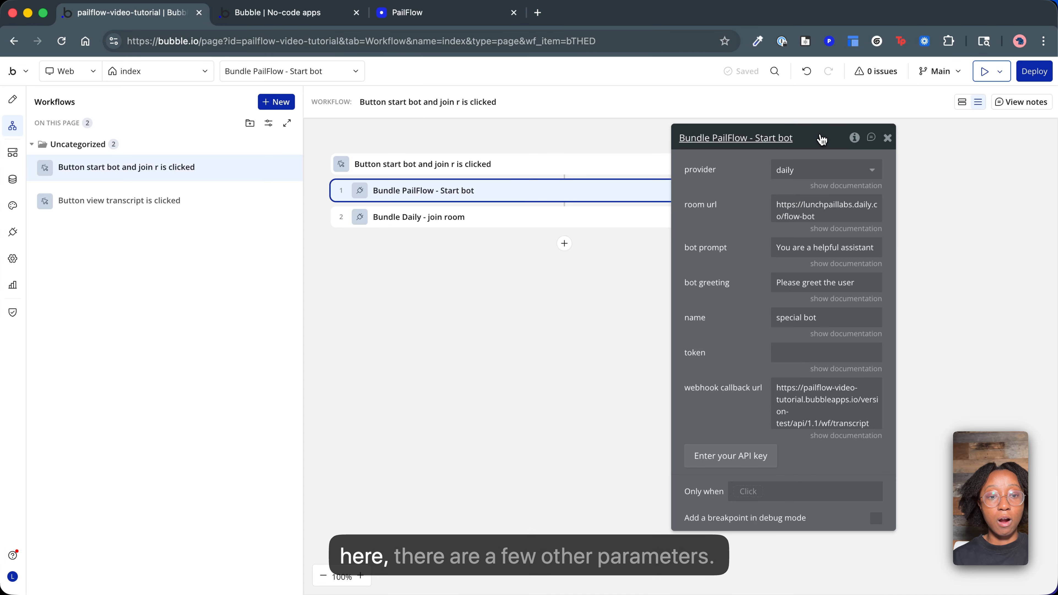
left_click_drag(821, 139, 524, 126)
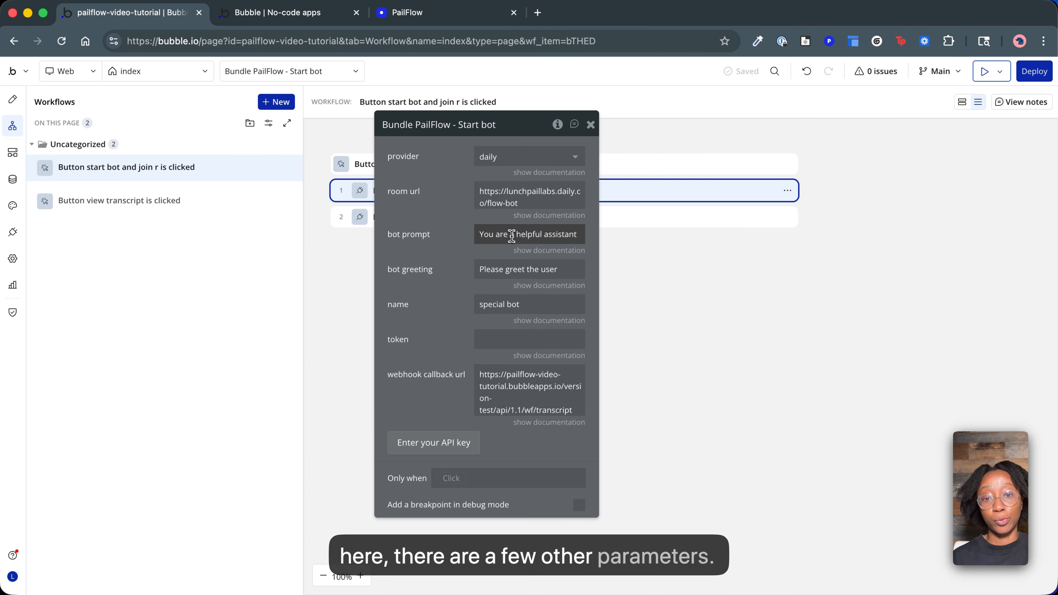
left_click(500, 234)
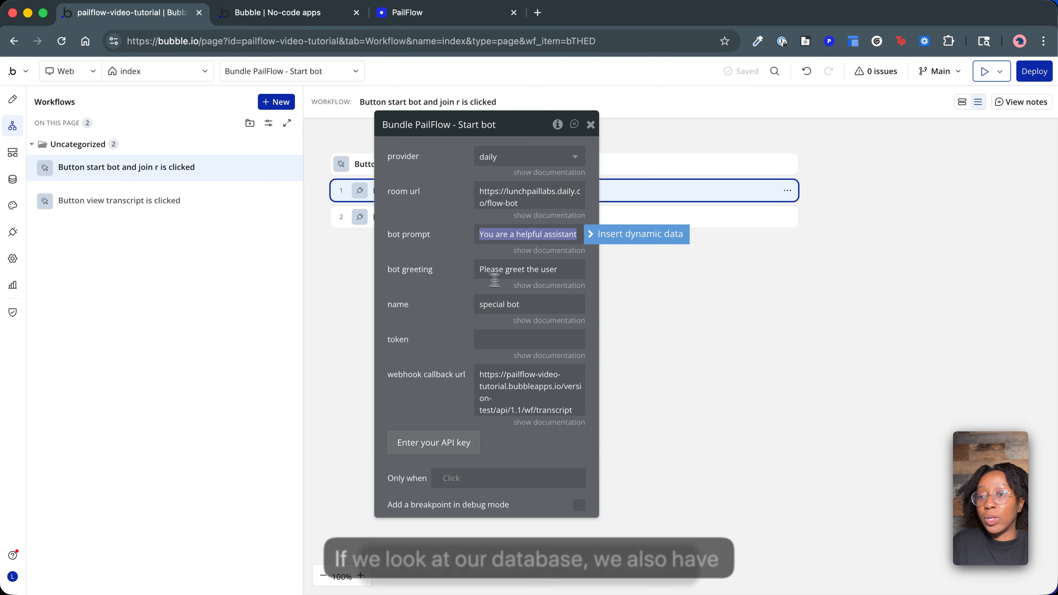
Open the app data in the database to view all transcripts.
left_click(14, 183)
left_click(173, 119)
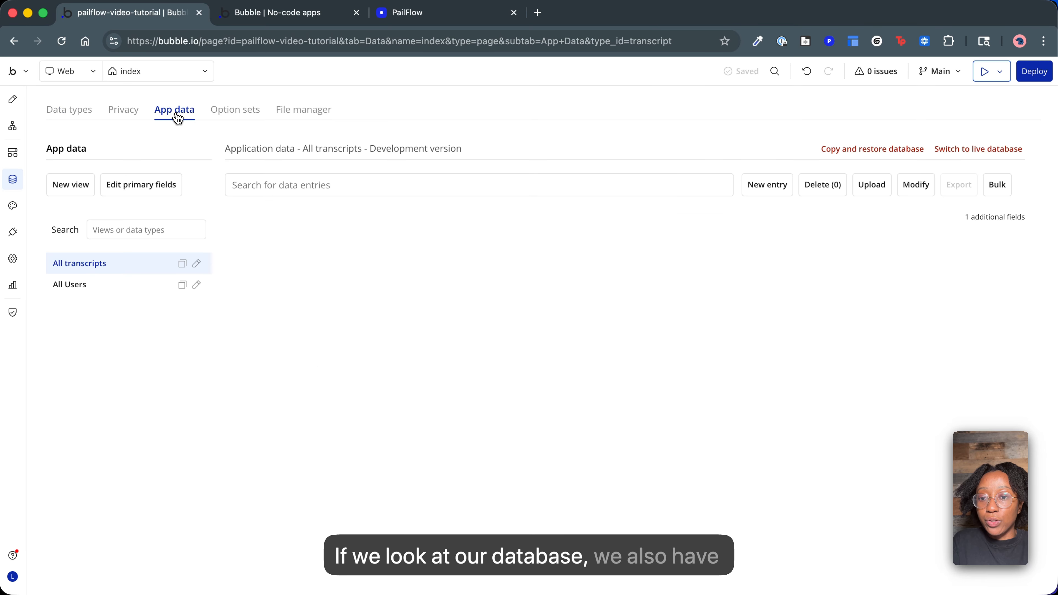